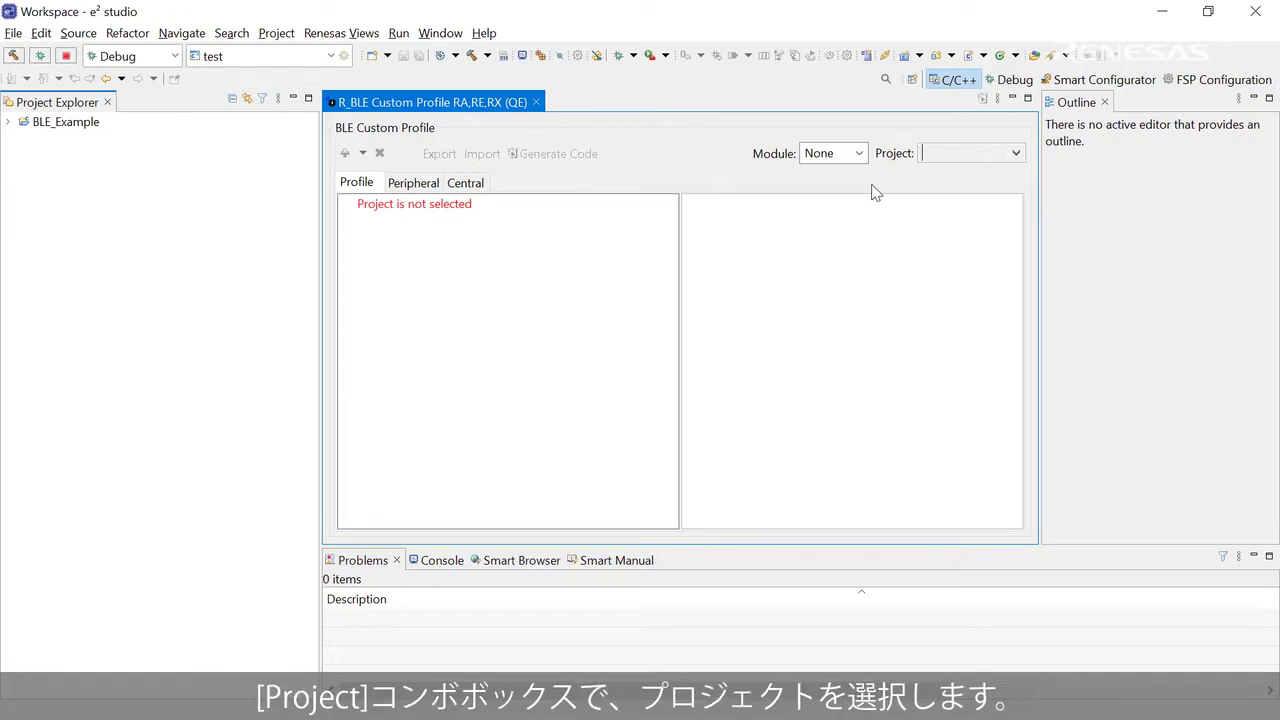
Step: For the BLE_Example project, add the LED Switch Service to the BLE profile and generate the code
left_click(949, 153)
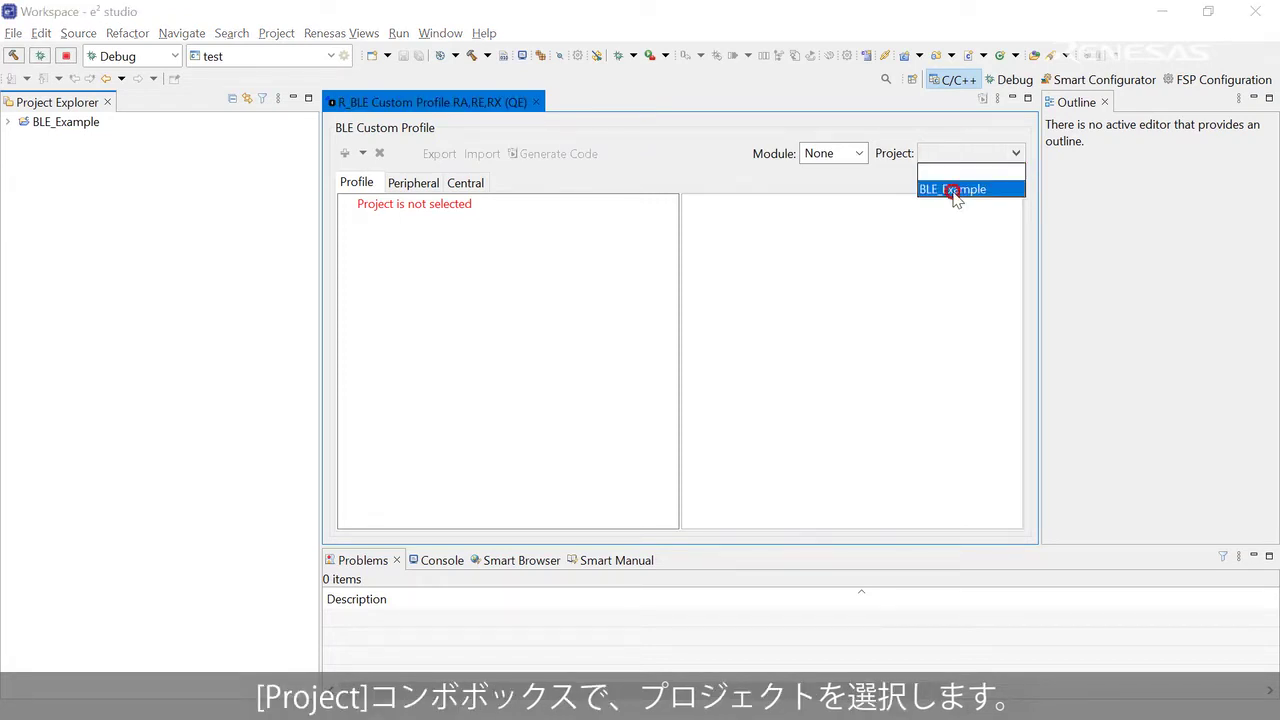
left_click(955, 192)
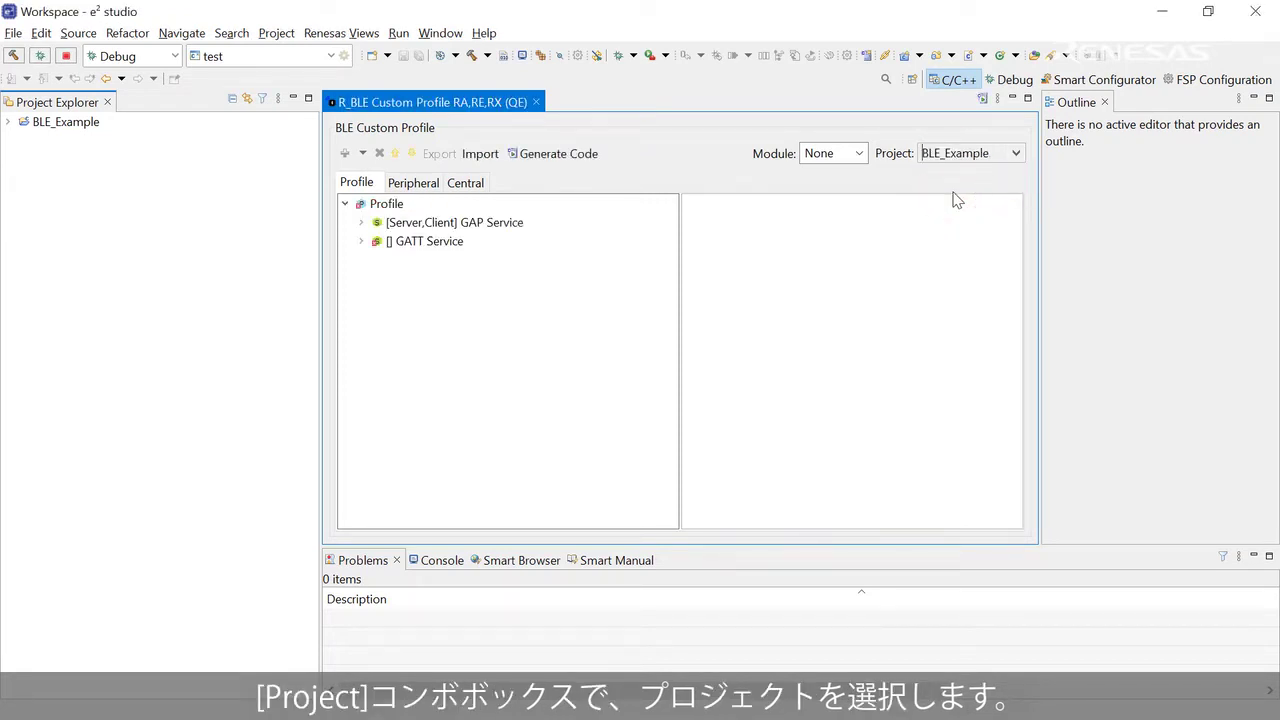
left_click(386, 204)
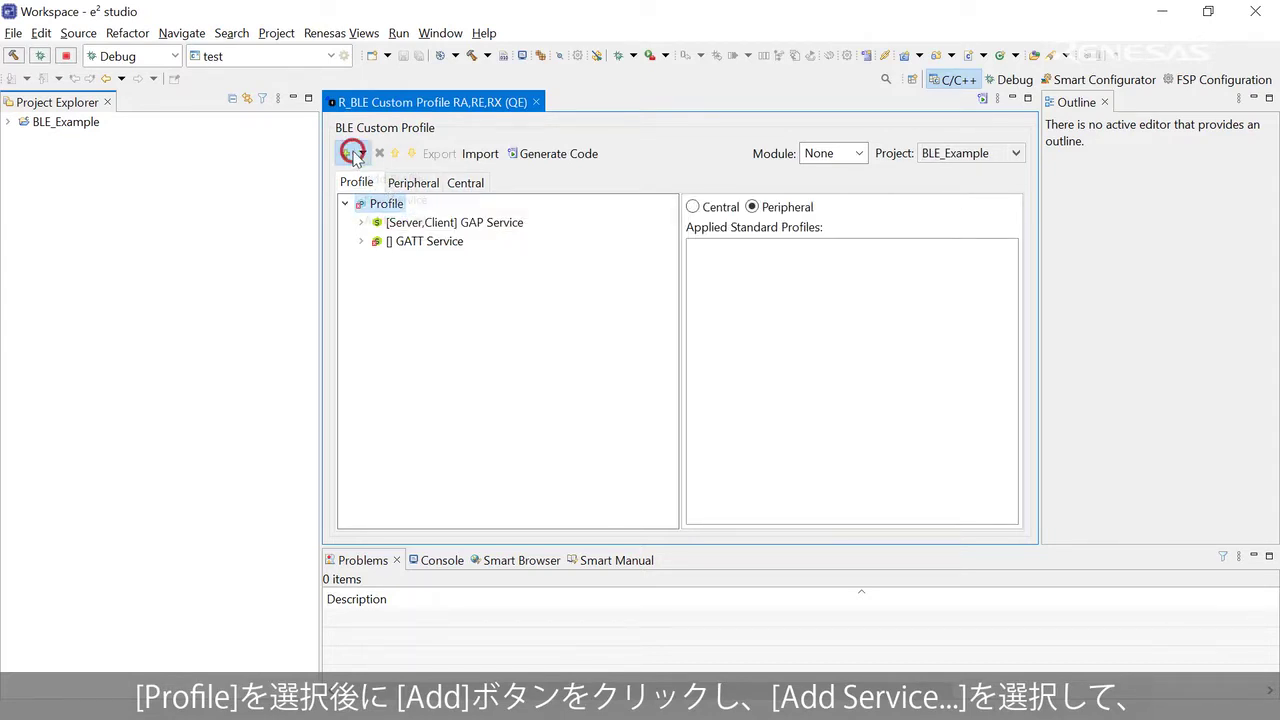
left_click(363, 153)
left_click(397, 221)
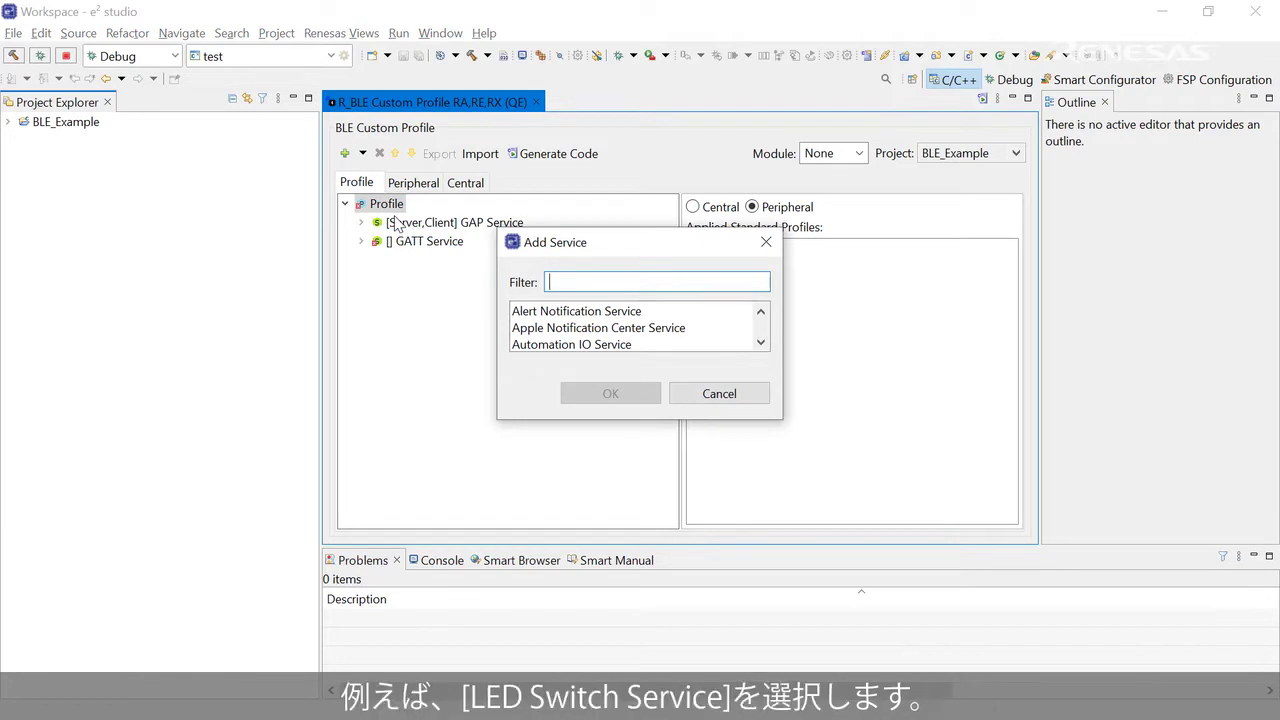
type("LED")
left_click(536, 311)
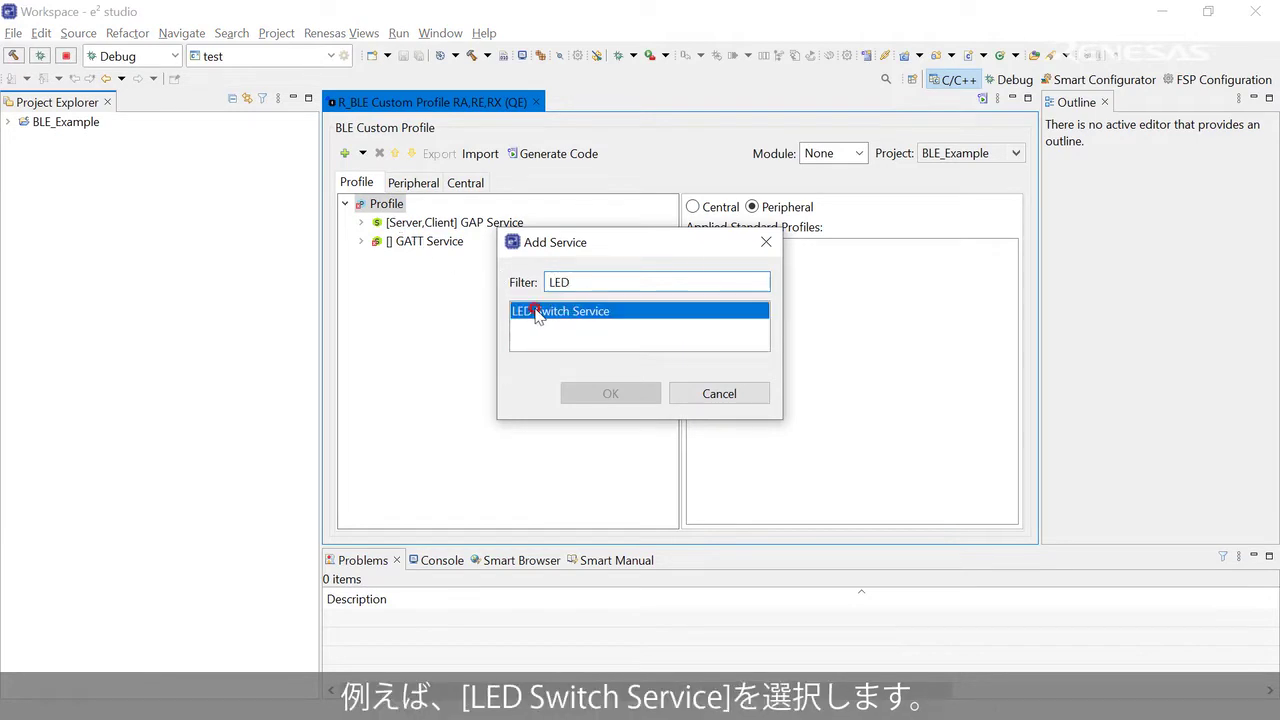
left_click(609, 393)
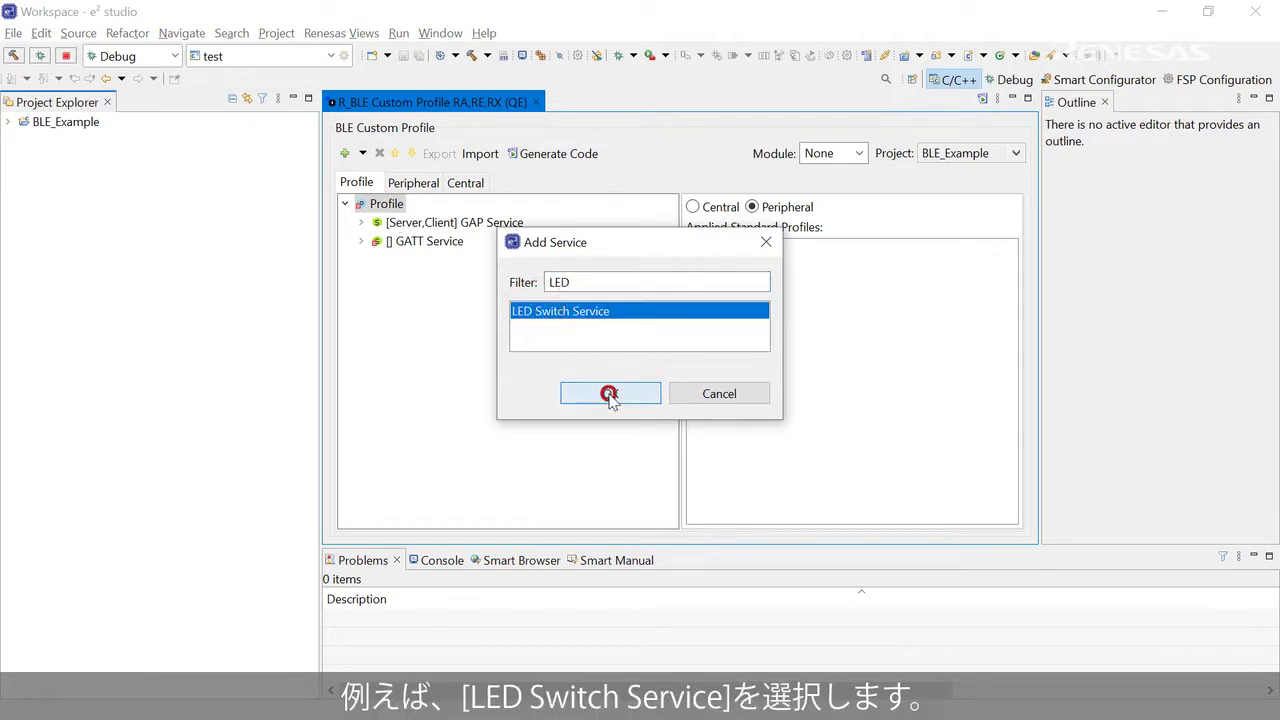
left_click(563, 157)
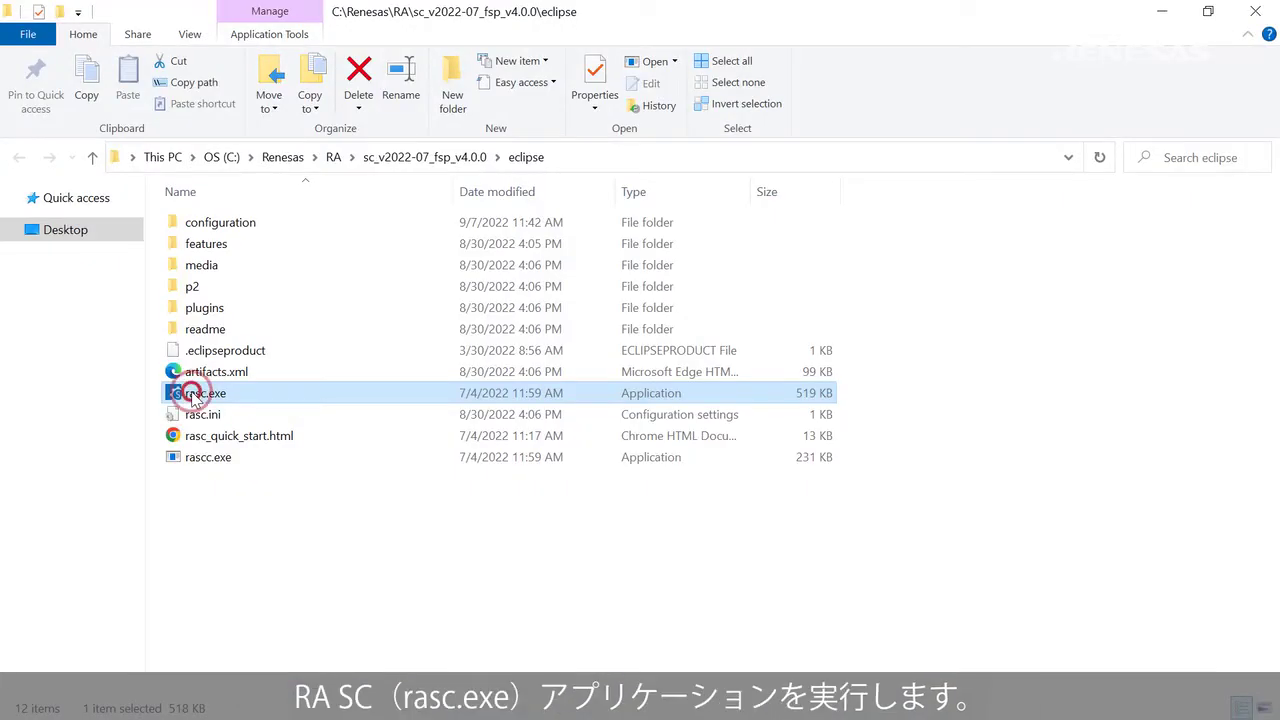
Step: Launch rasc.exe from the sc_v2022-07_fsp_v4.0.0 eclipse folder and start a new Renesas RA project
double_click(193, 394)
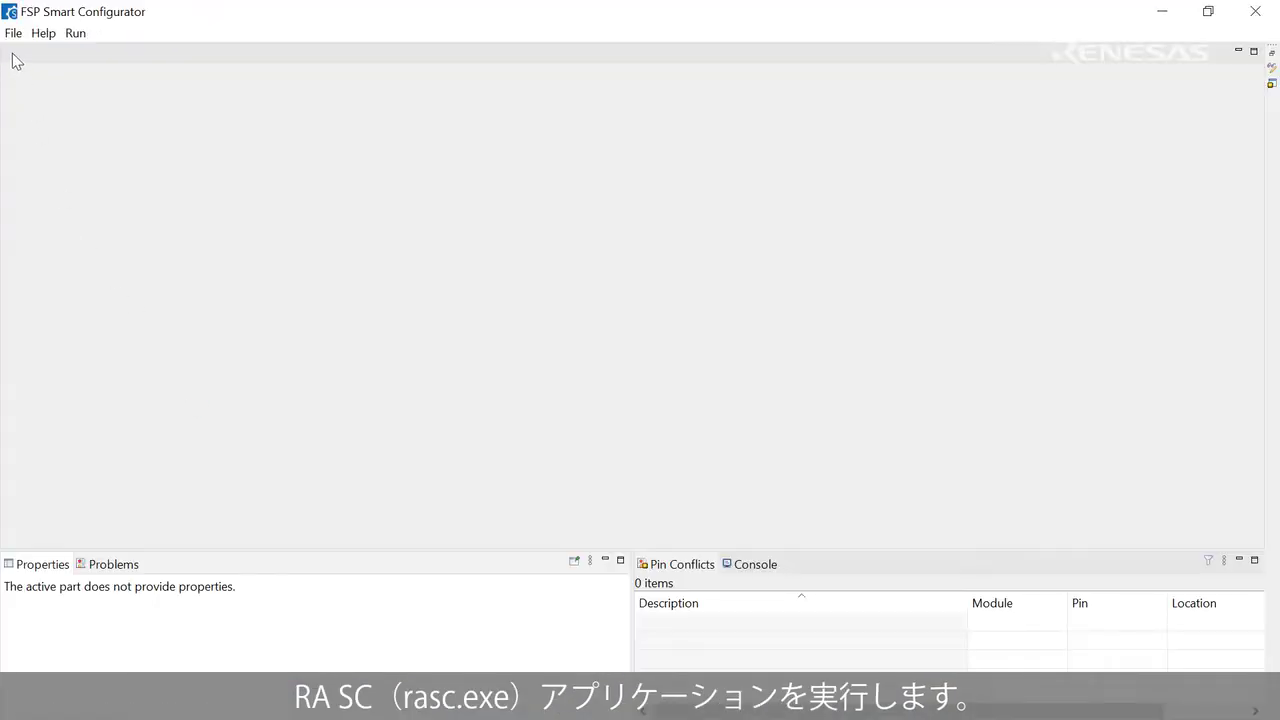
left_click(13, 34)
mouse_move(86, 55)
left_click(177, 60)
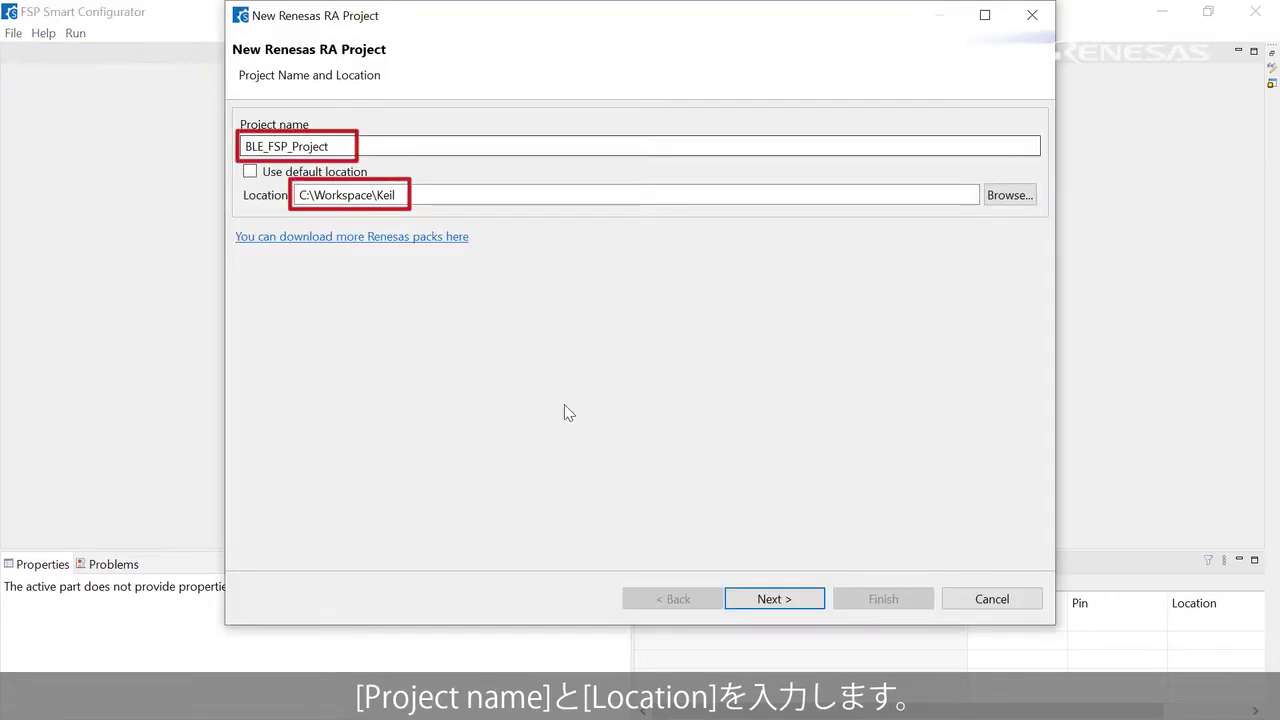
Step: Create BLE_FSP_Project in C:\Workspace\Keil for board EK-RA4W1 with Keil MDK Version 5, No RTOS and the Bare Metal - Minimal template
left_click(768, 598)
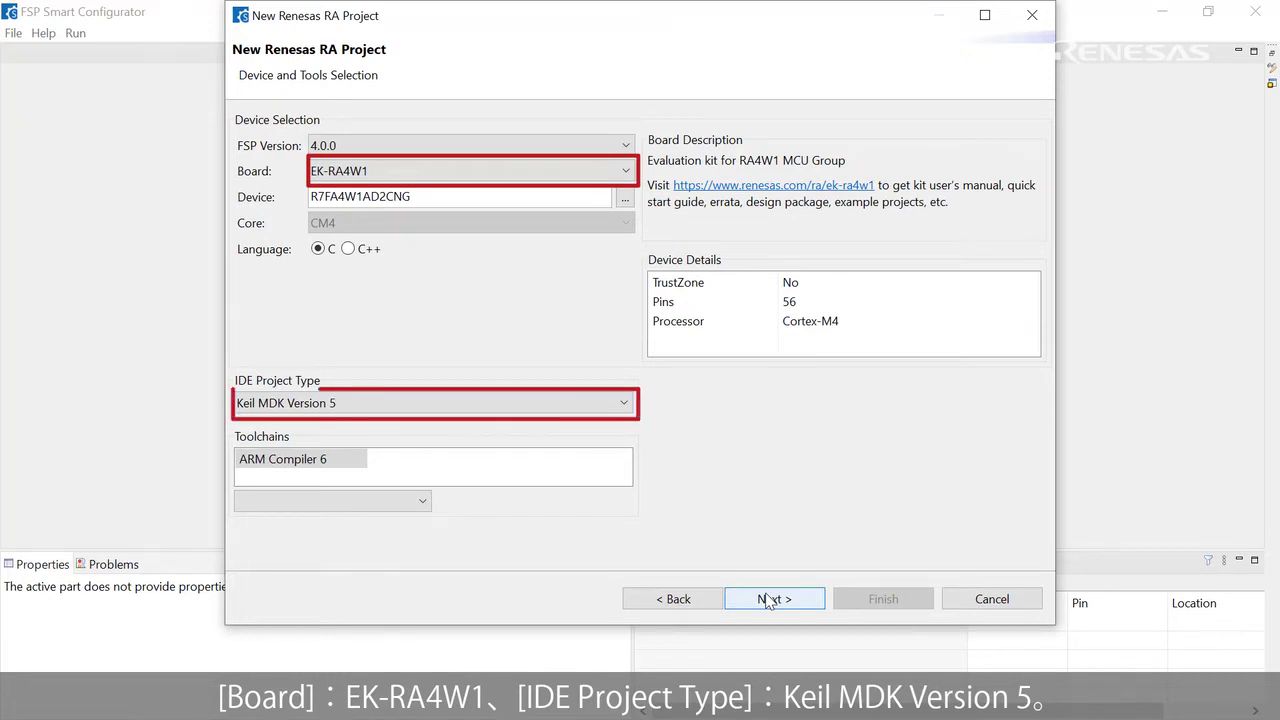
left_click(768, 598)
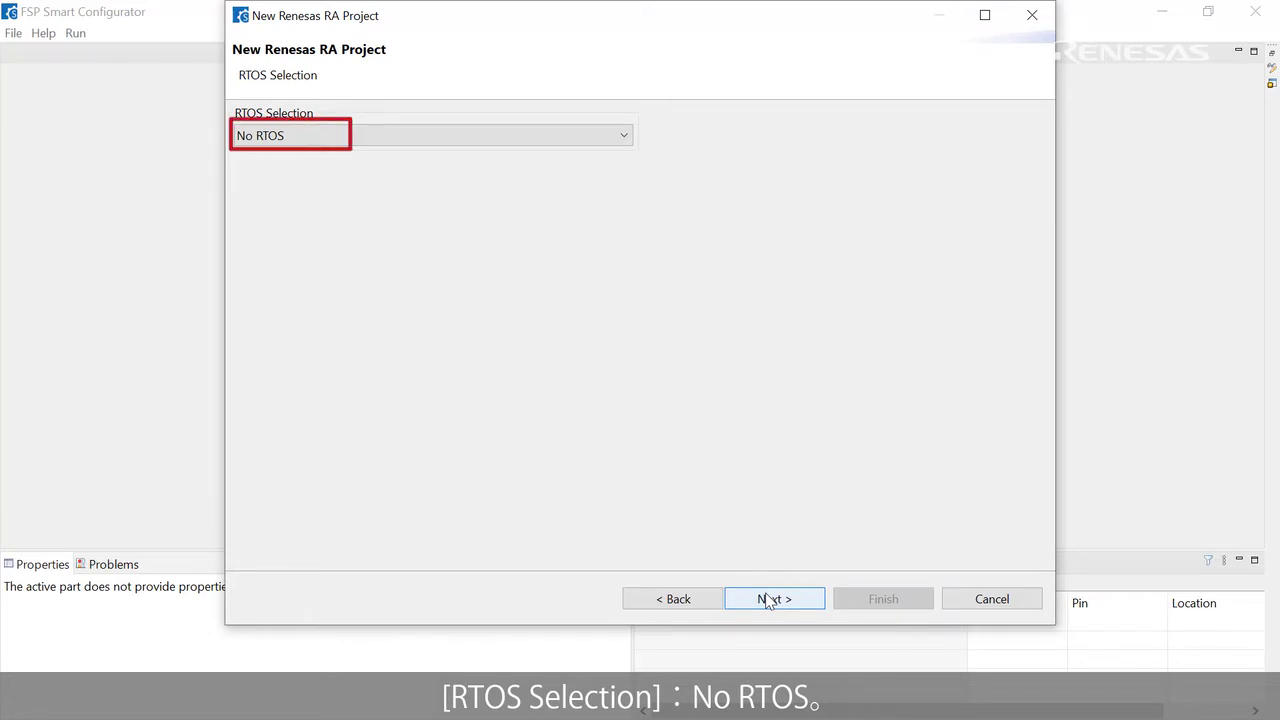
left_click(766, 596)
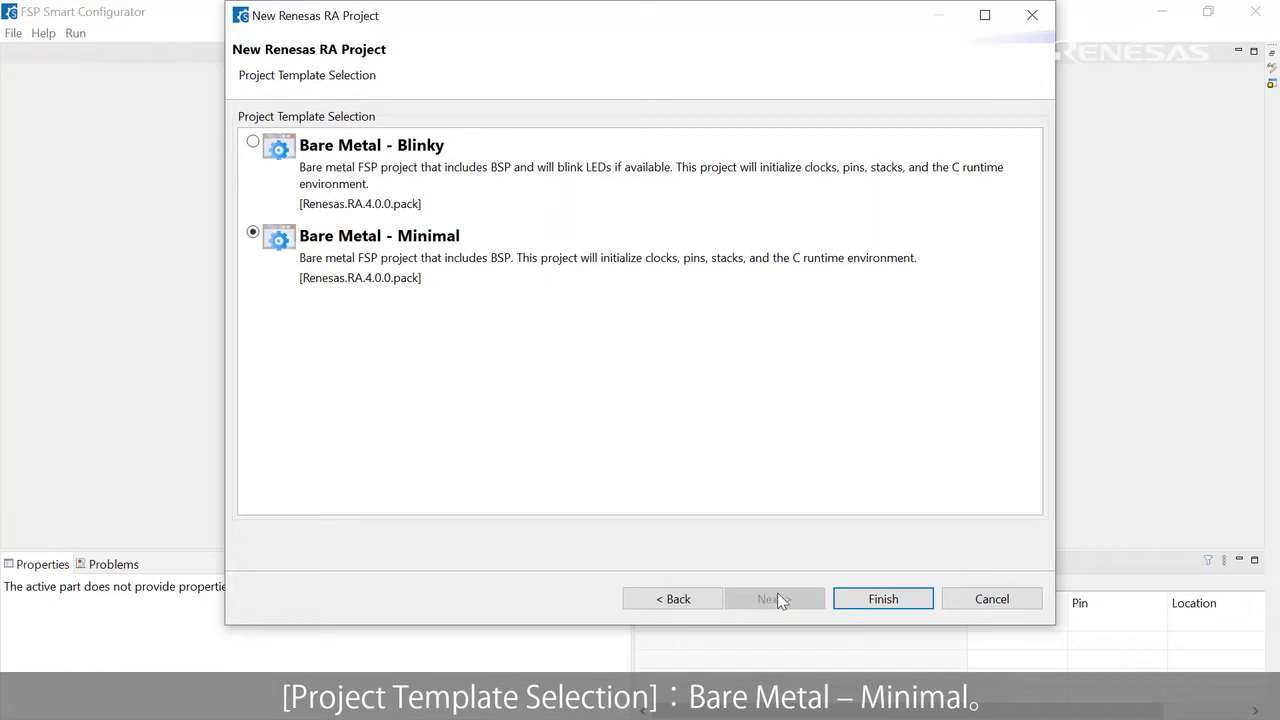
left_click(868, 600)
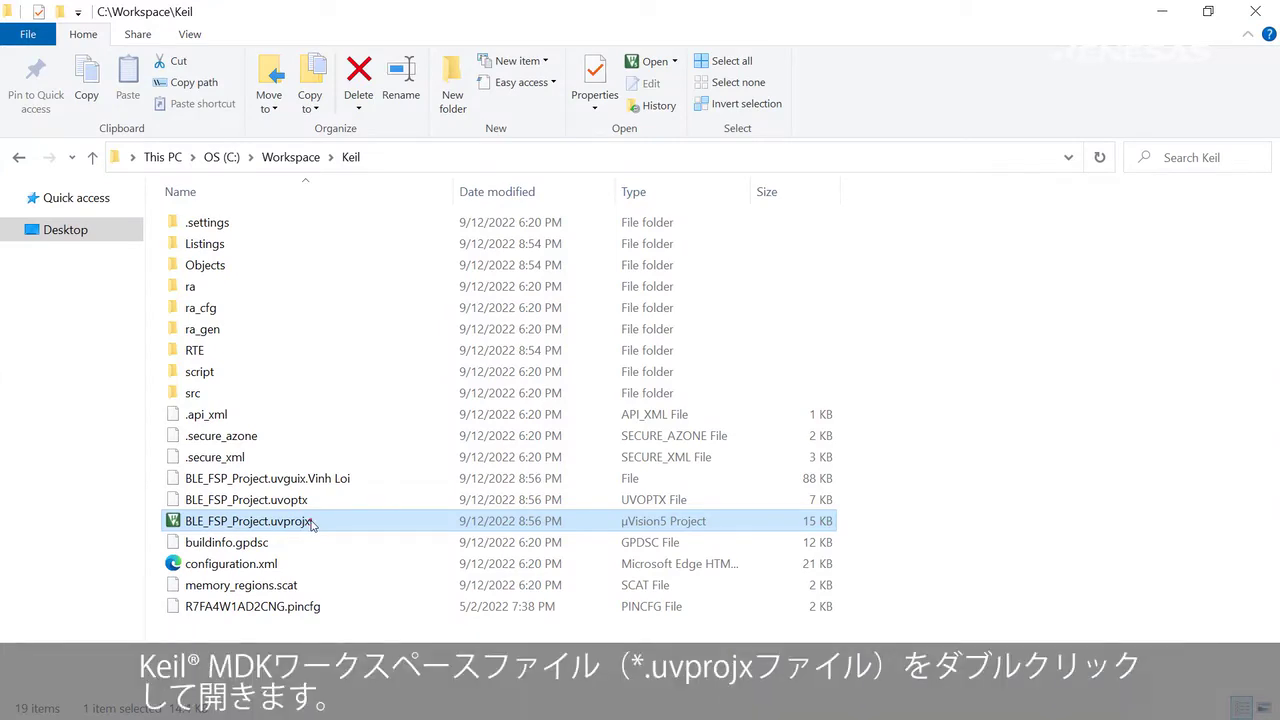
Step: Open BLE_FSP_Project.uvprojx in µVision and add an RA Smart Configurator tool running rasc.exe, initial folder $P, arguments "--device $D --compiler ARMv6 configuration.xml"
double_click(311, 522)
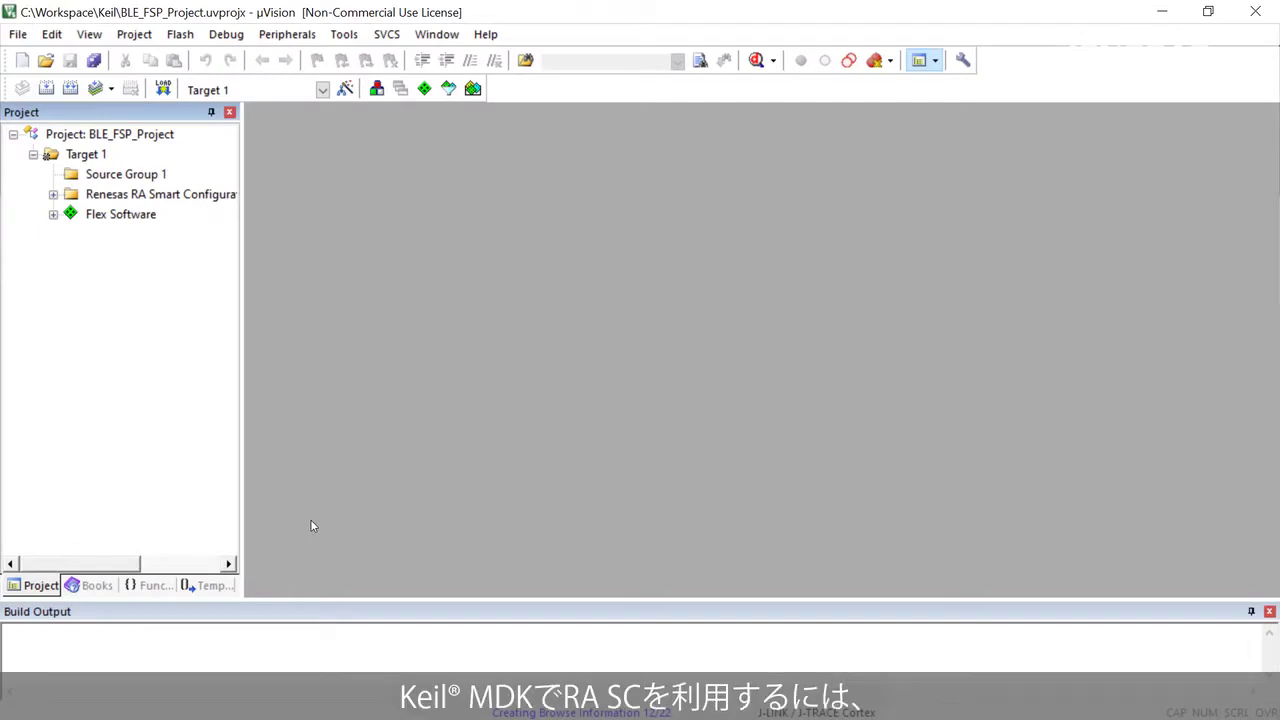
left_click(344, 34)
left_click(376, 153)
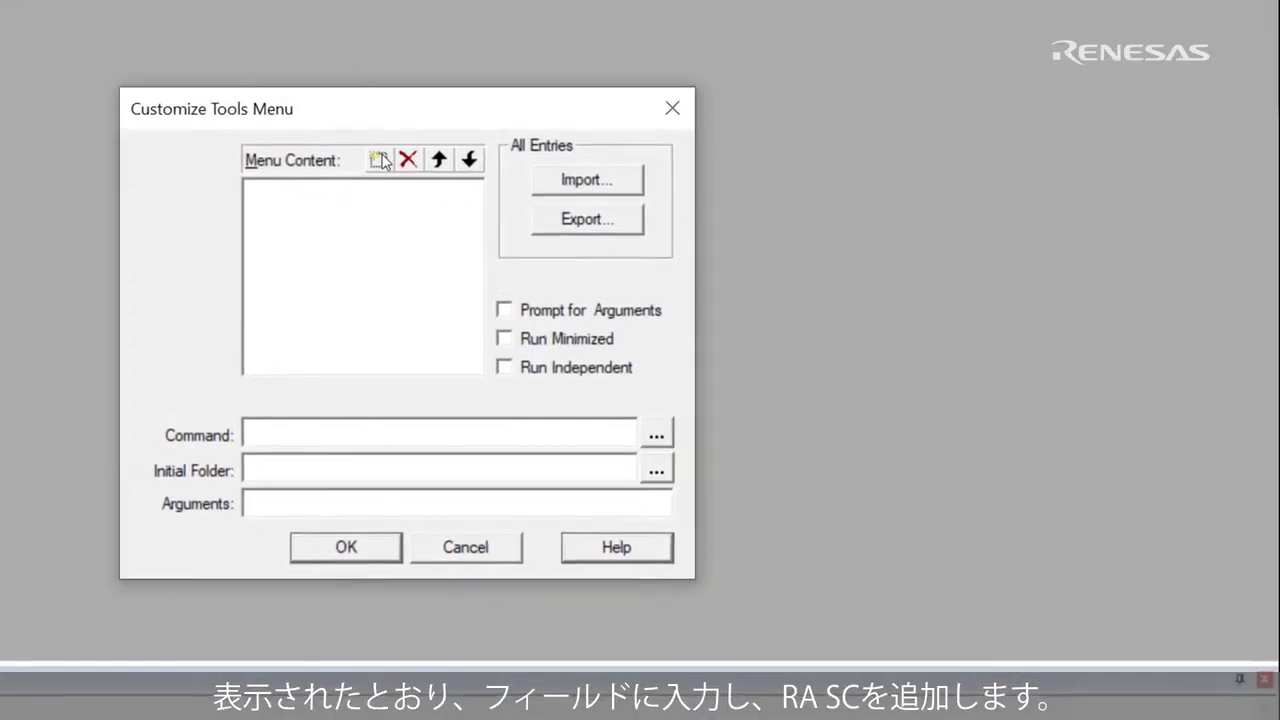
left_click(380, 159)
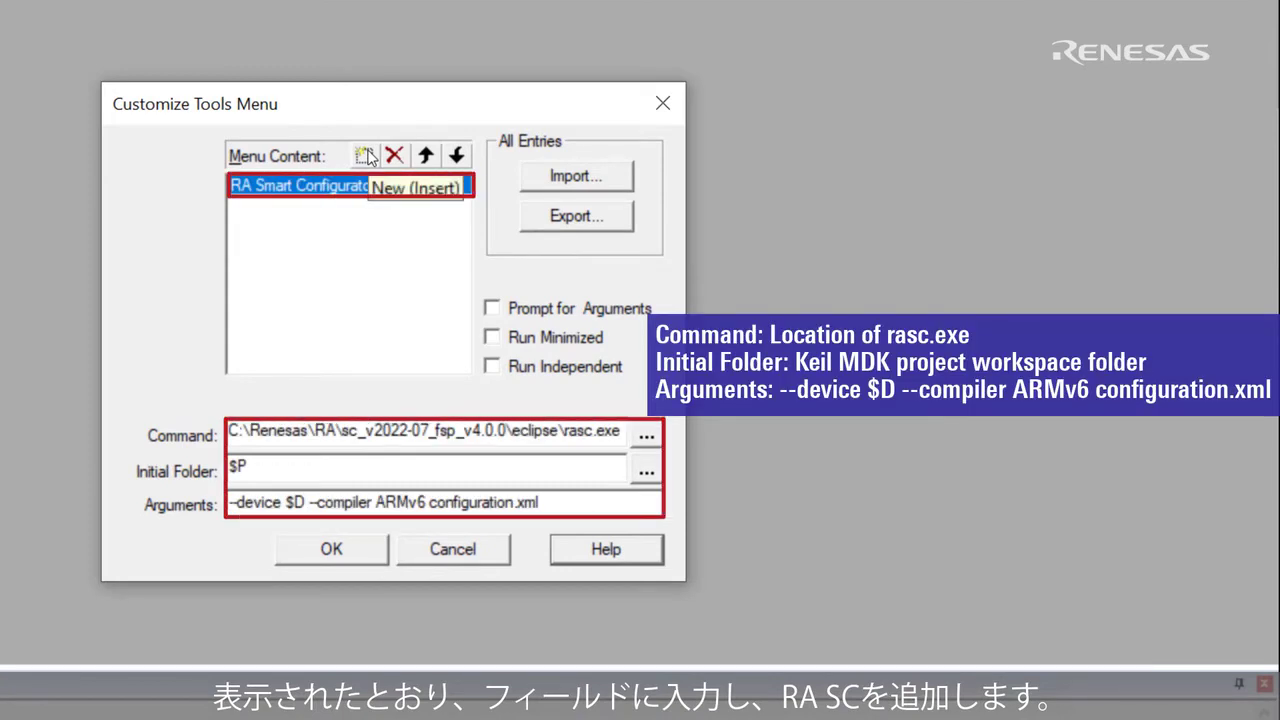
left_click(371, 553)
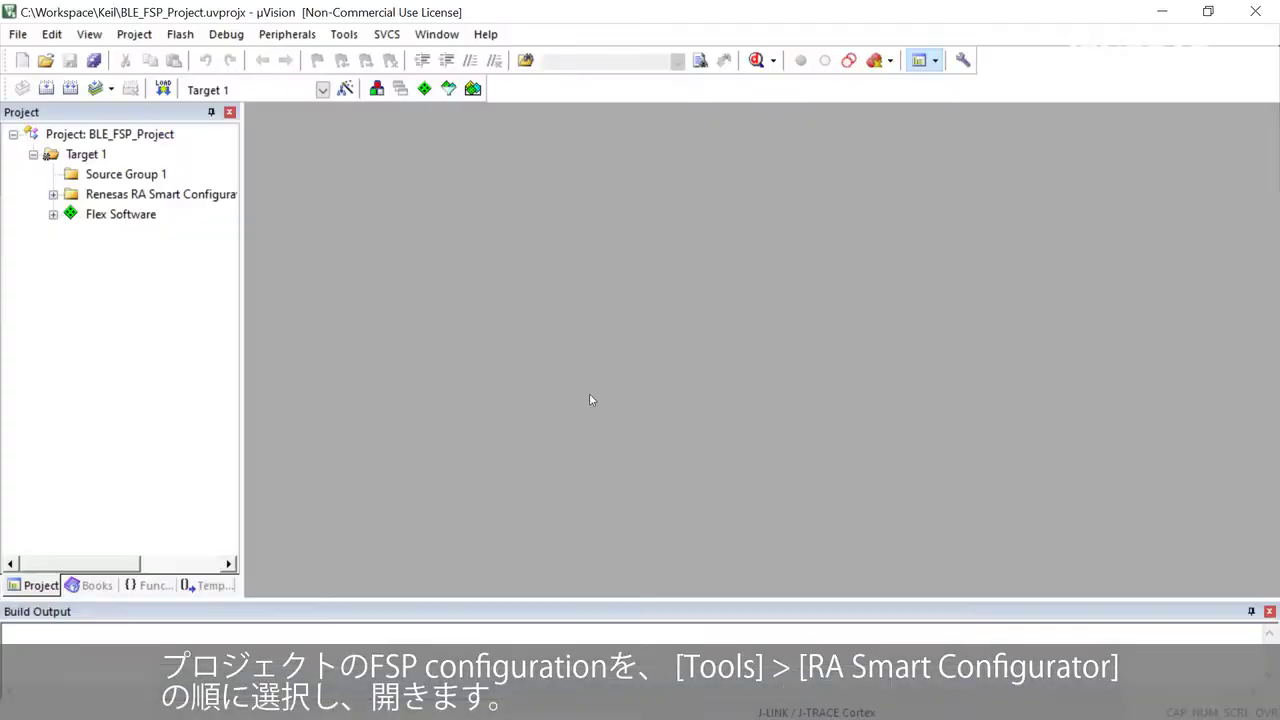
Step: Launch the RA Smart Configurator from µVision and show the project's stacks configuration
left_click(346, 36)
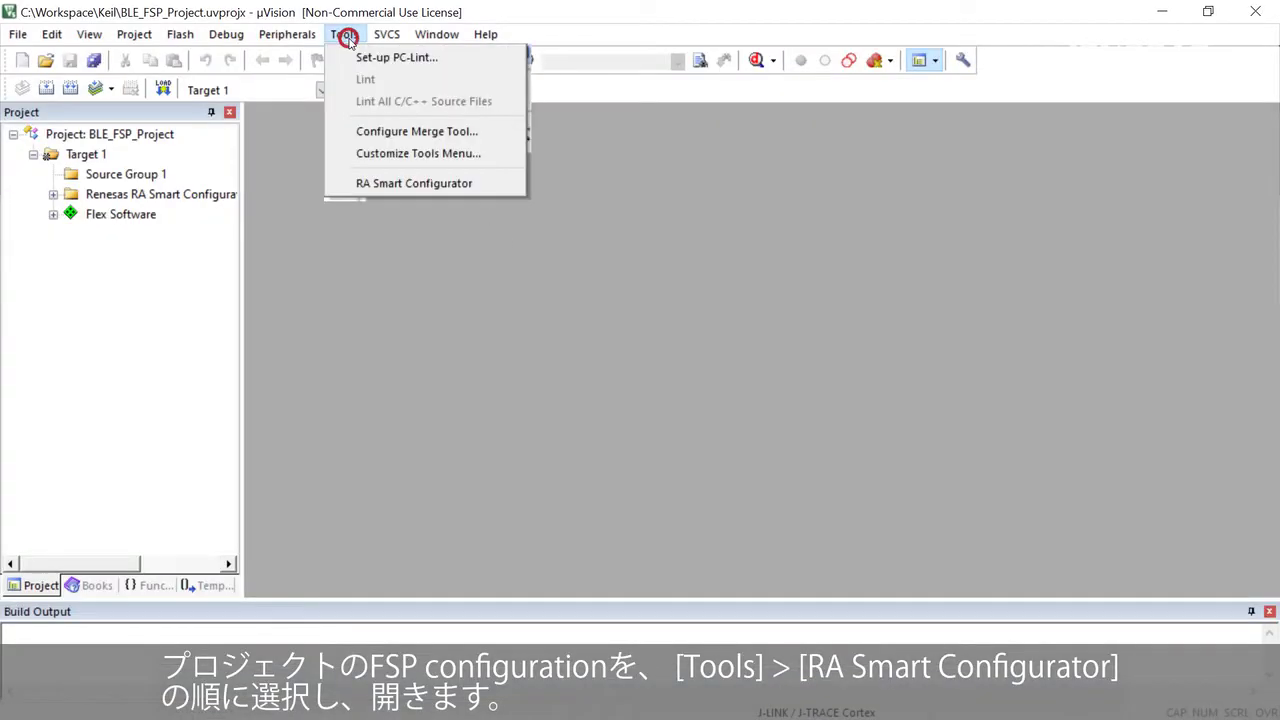
left_click(423, 182)
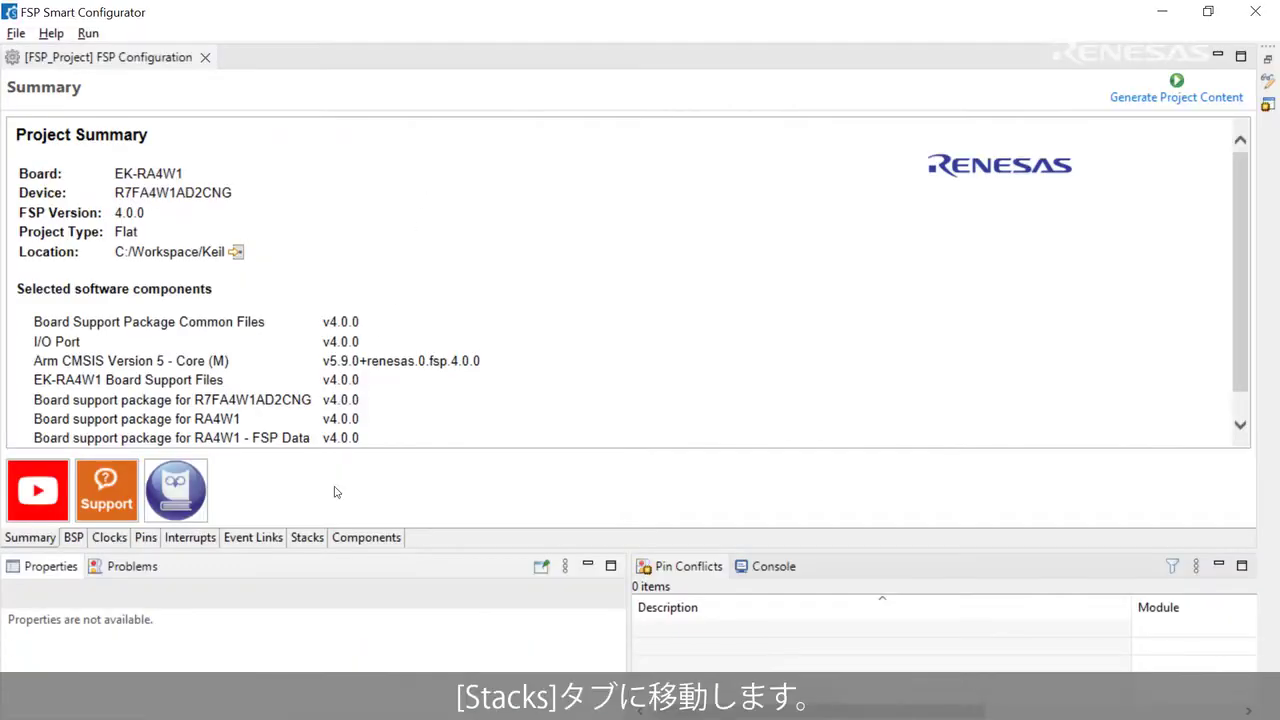
left_click(308, 545)
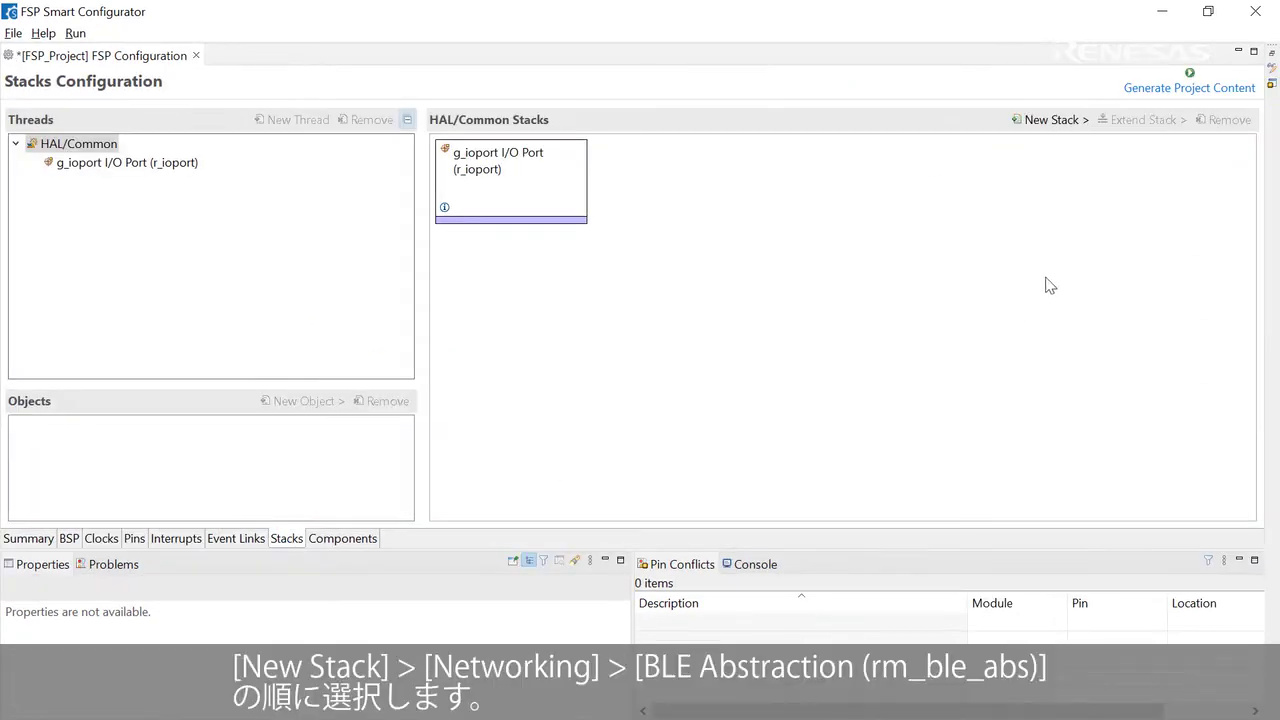
Step: Add the BLE Abstraction (rm_ble_abs) networking stack and assign BLE Driver (r_ble_extended) as its BLE library
left_click(1050, 120)
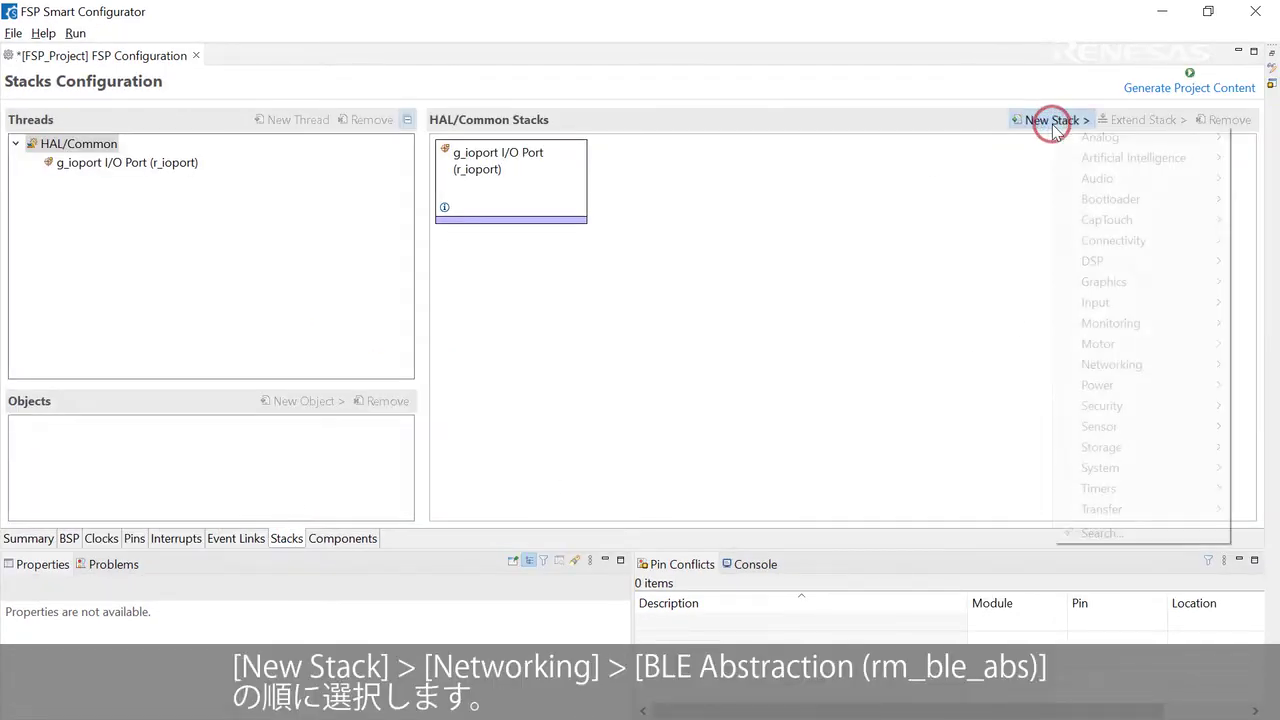
left_click(1130, 368)
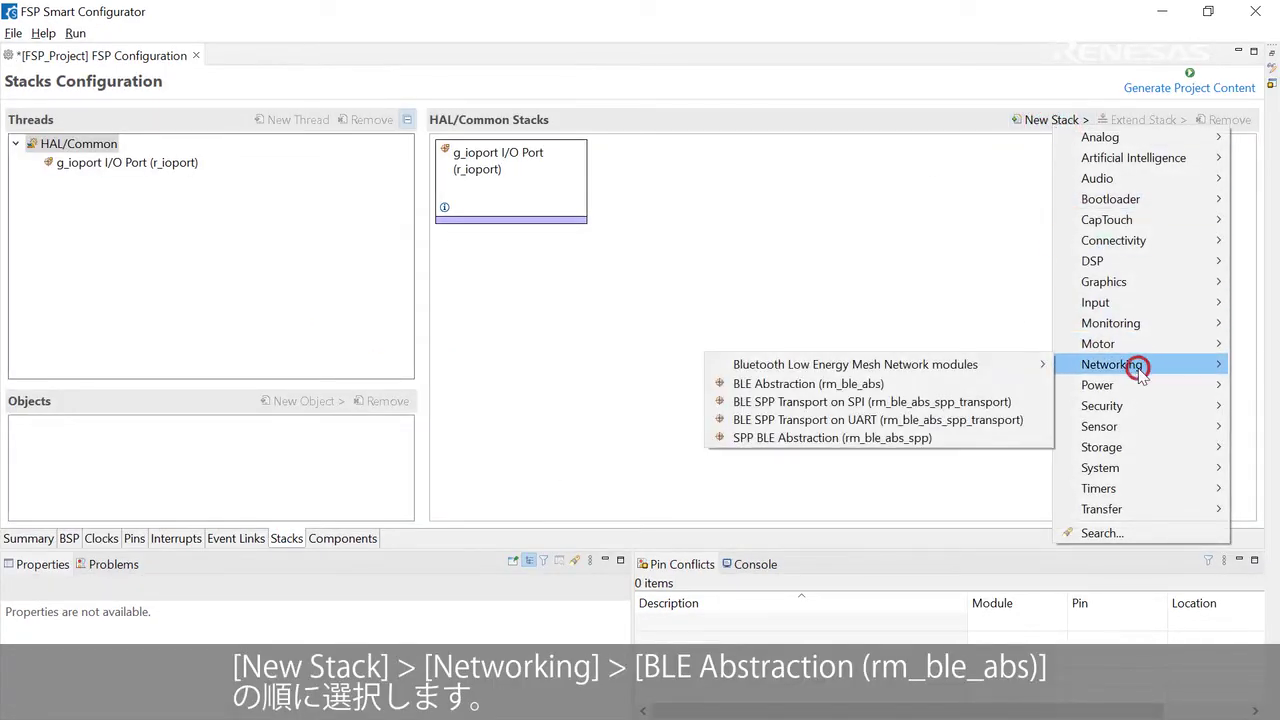
left_click(1030, 389)
right_click(704, 282)
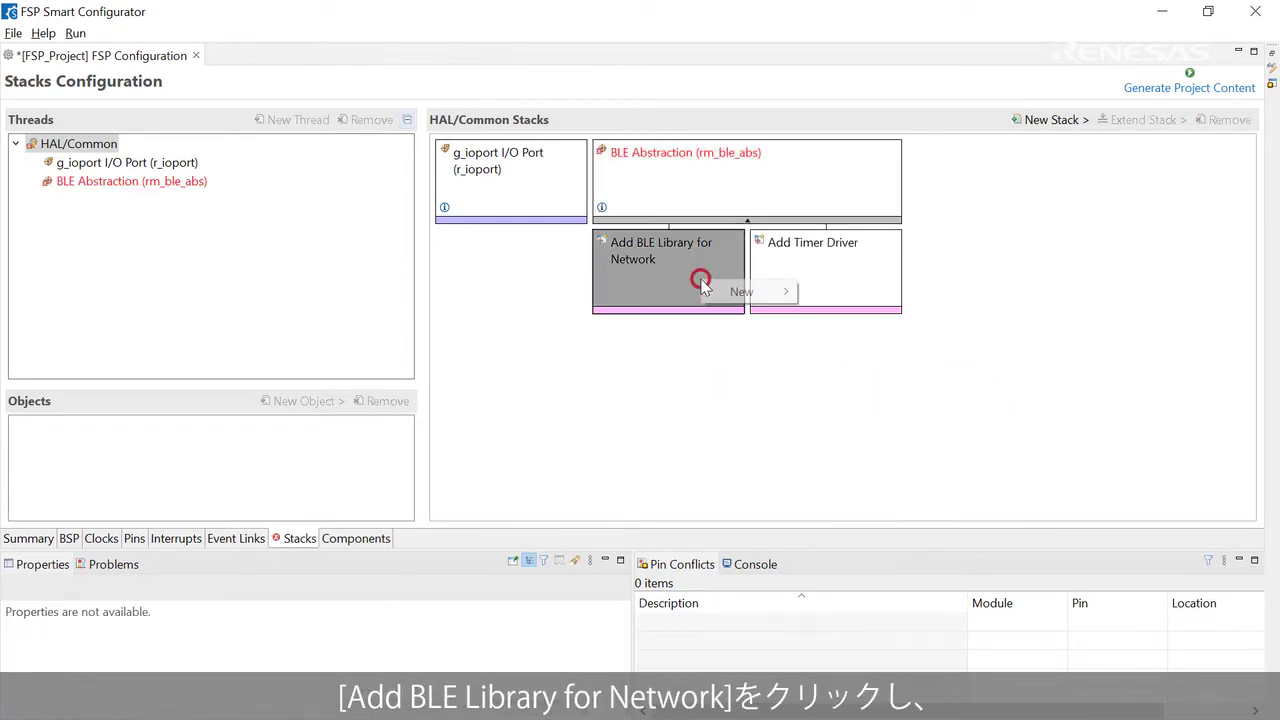
mouse_move(748, 290)
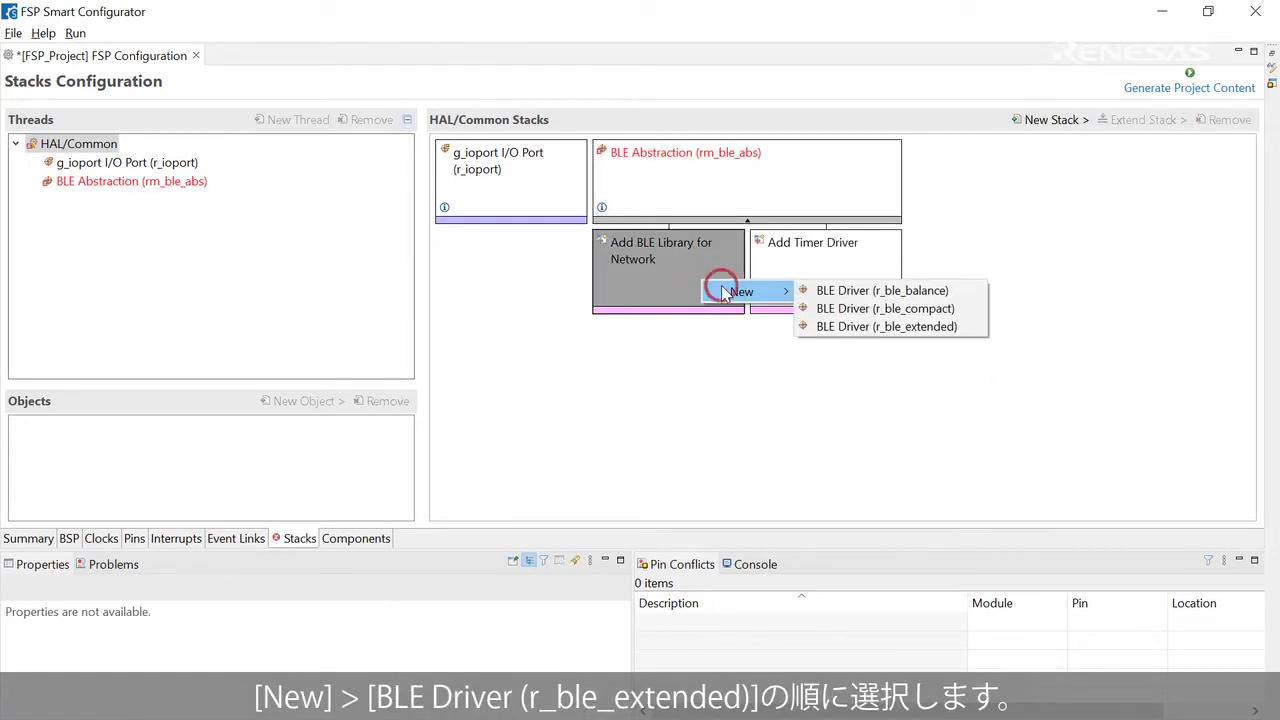
left_click(827, 326)
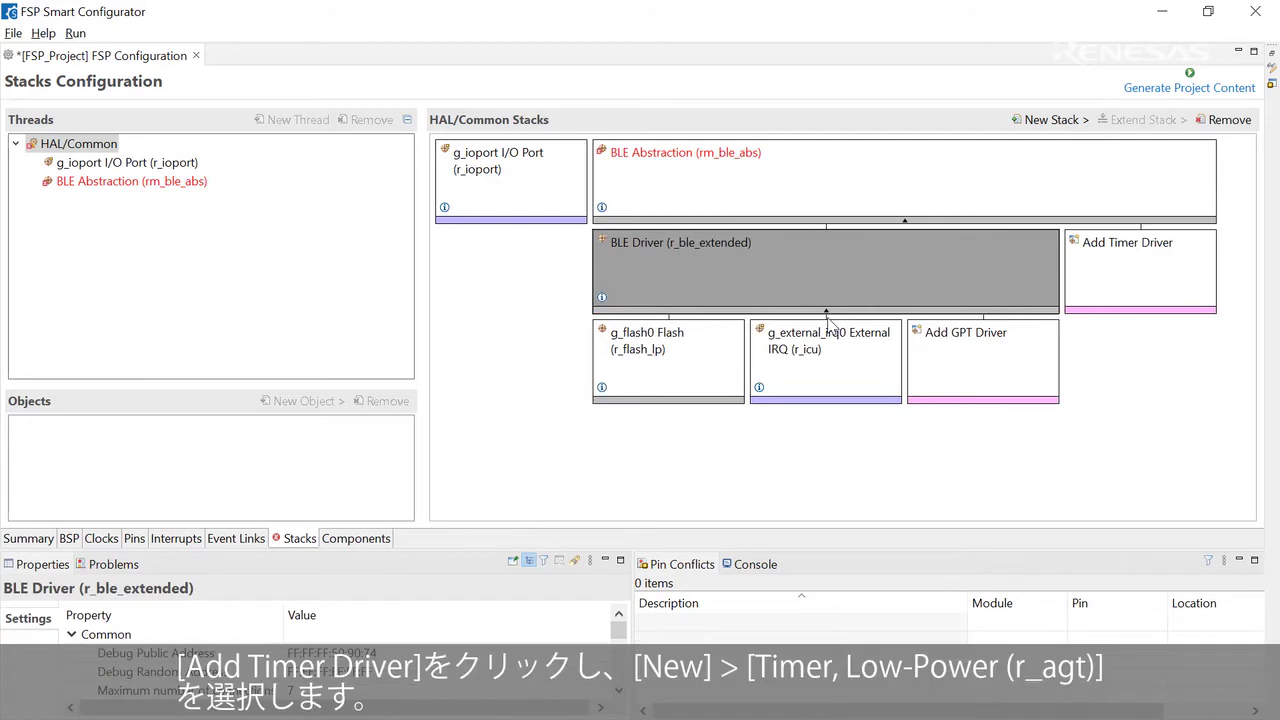
Step: Add Timer, Low-Power (r_agt) as the BLE Abstraction's timer driver and set its Underflow Interrupt Priority to Priority 4
left_click(1126, 284)
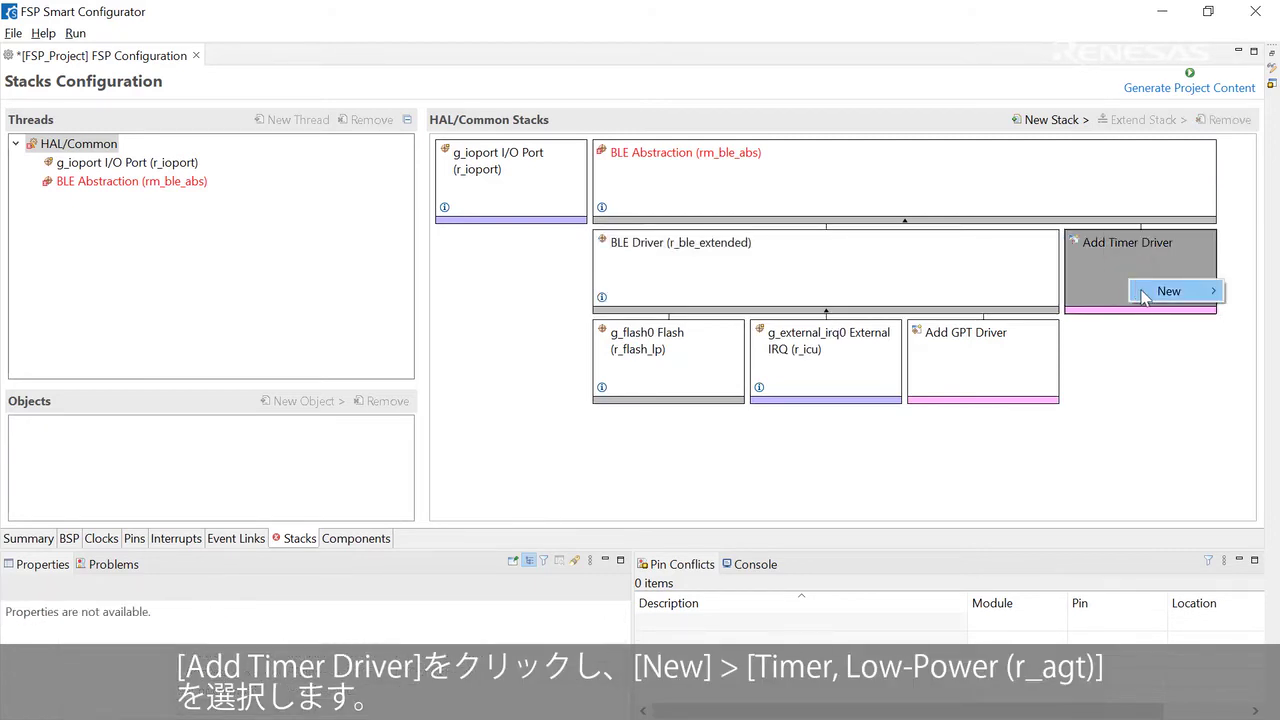
mouse_move(1150, 291)
left_click(1106, 309)
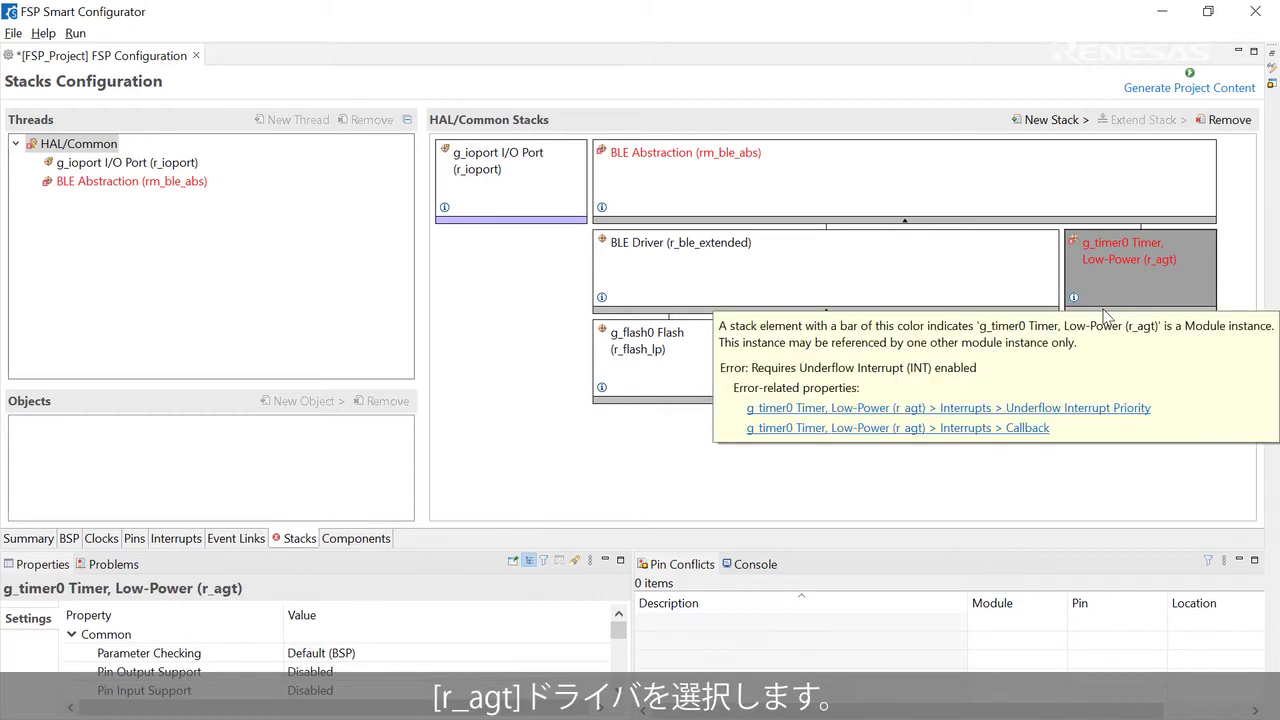
left_click(1186, 252)
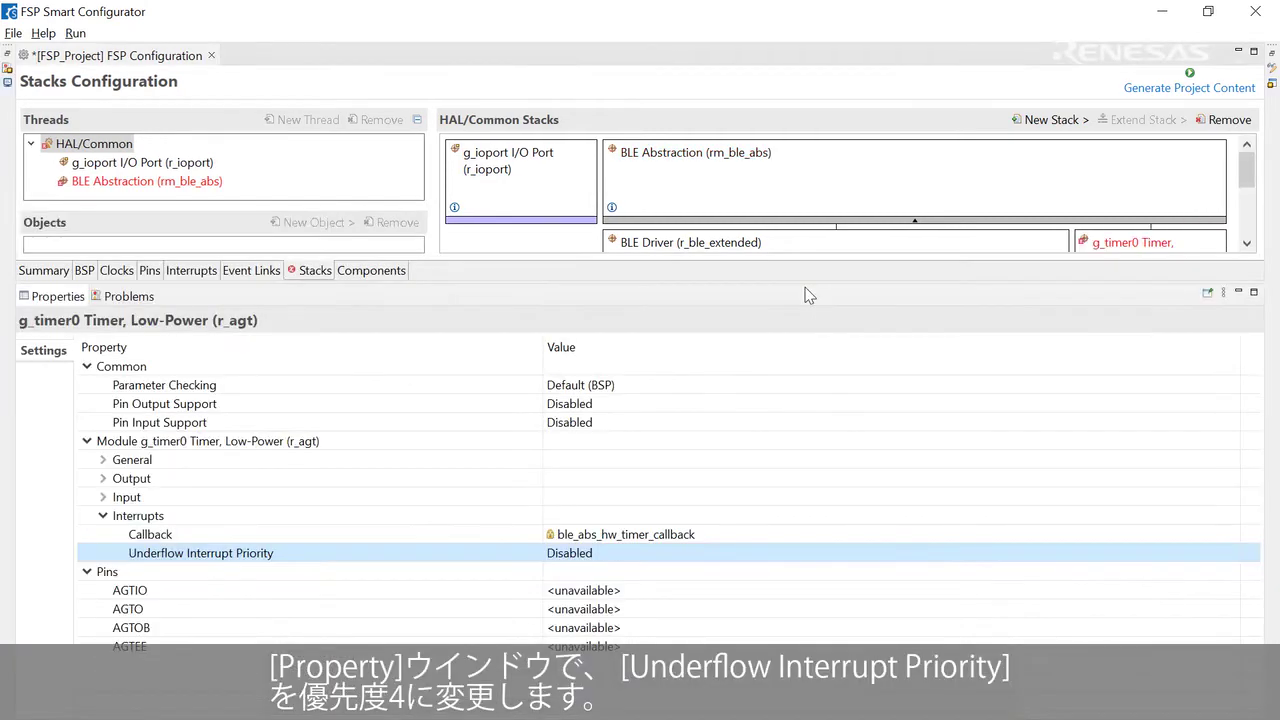
left_click(670, 554)
left_click(607, 335)
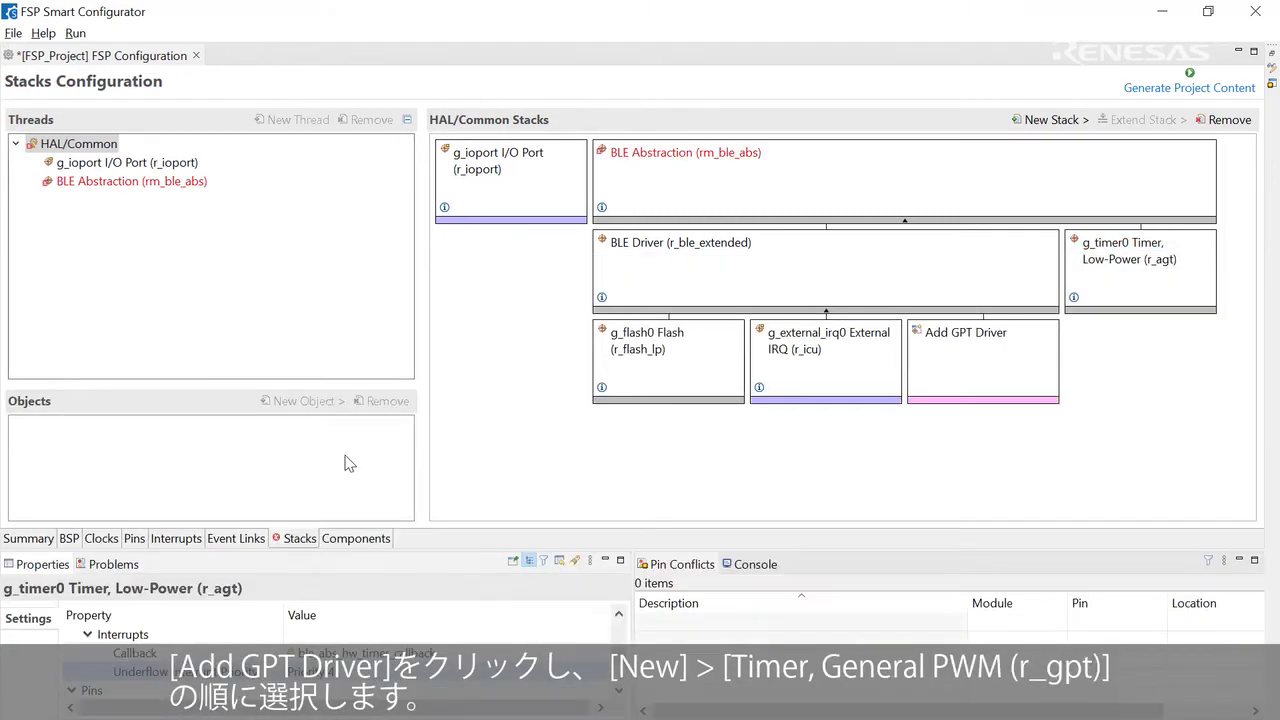
Step: Add Timer, General PWM (r_gpt) as the BLE driver's GPT driver and set its Overflow/Crest Interrupt Priority to Priority 2
left_click(967, 373)
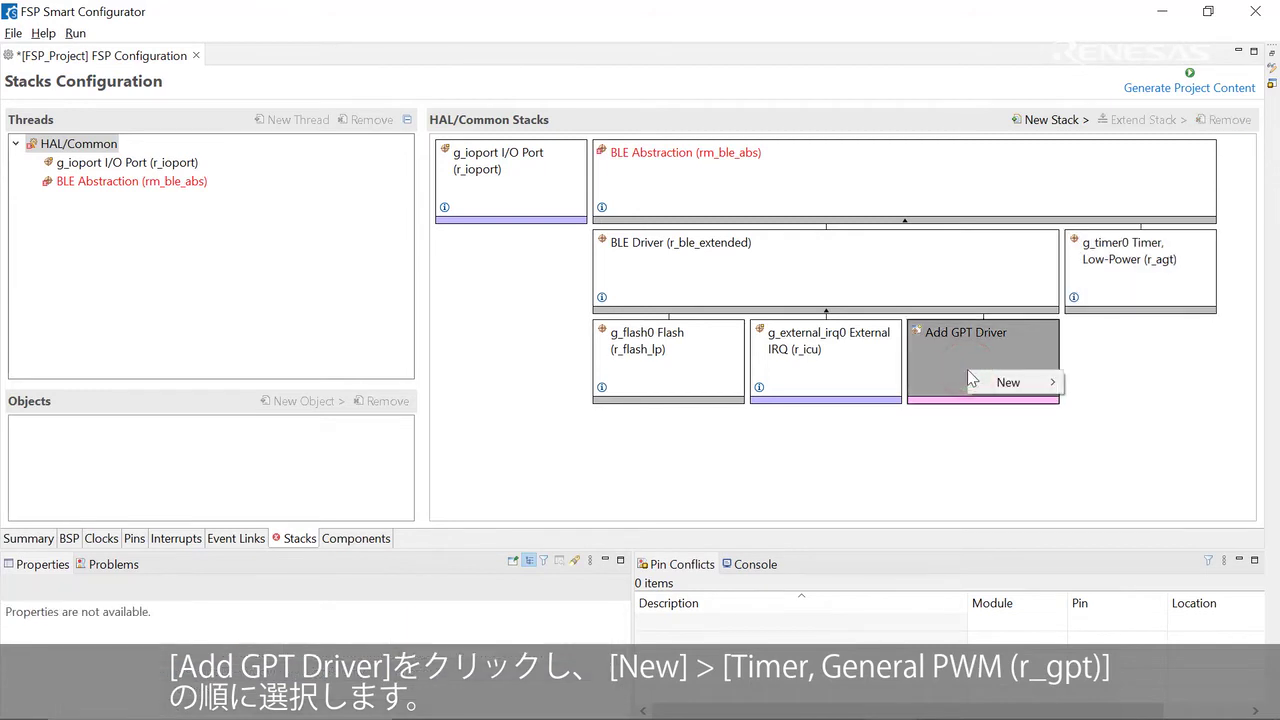
mouse_move(1009, 384)
left_click(1084, 381)
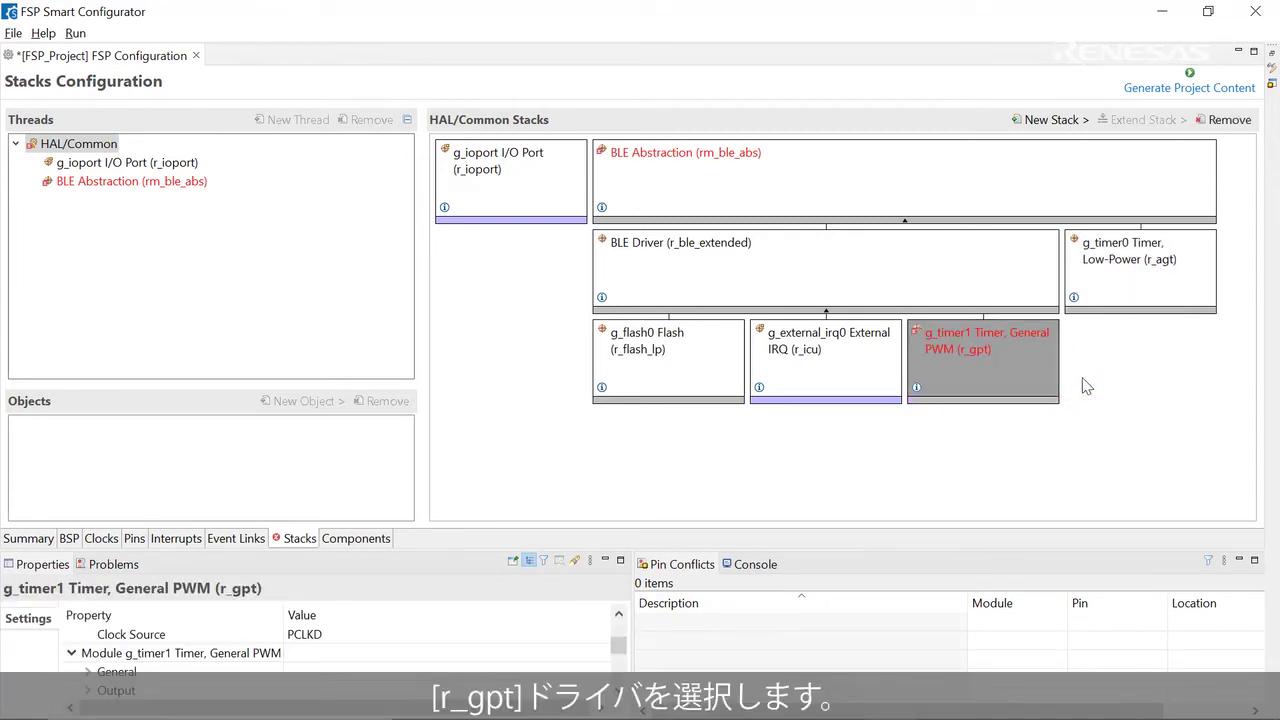
left_click(1037, 371)
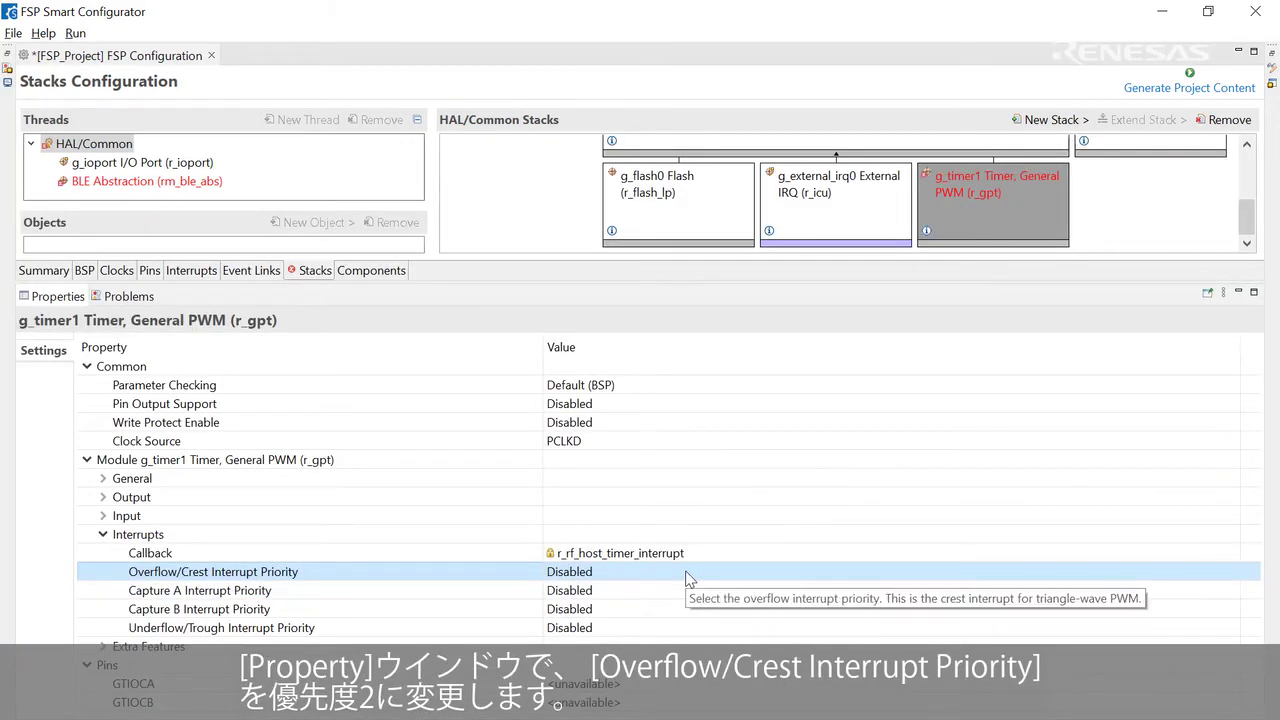
left_click(686, 575)
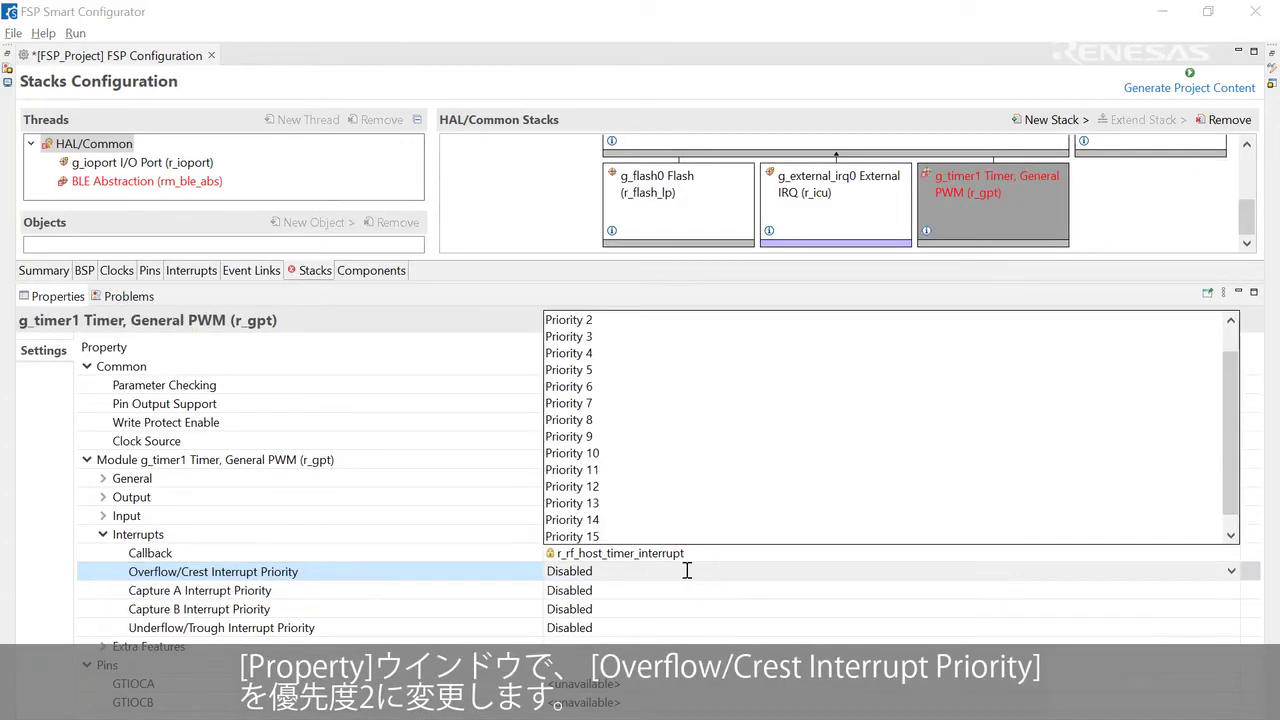
left_click(621, 321)
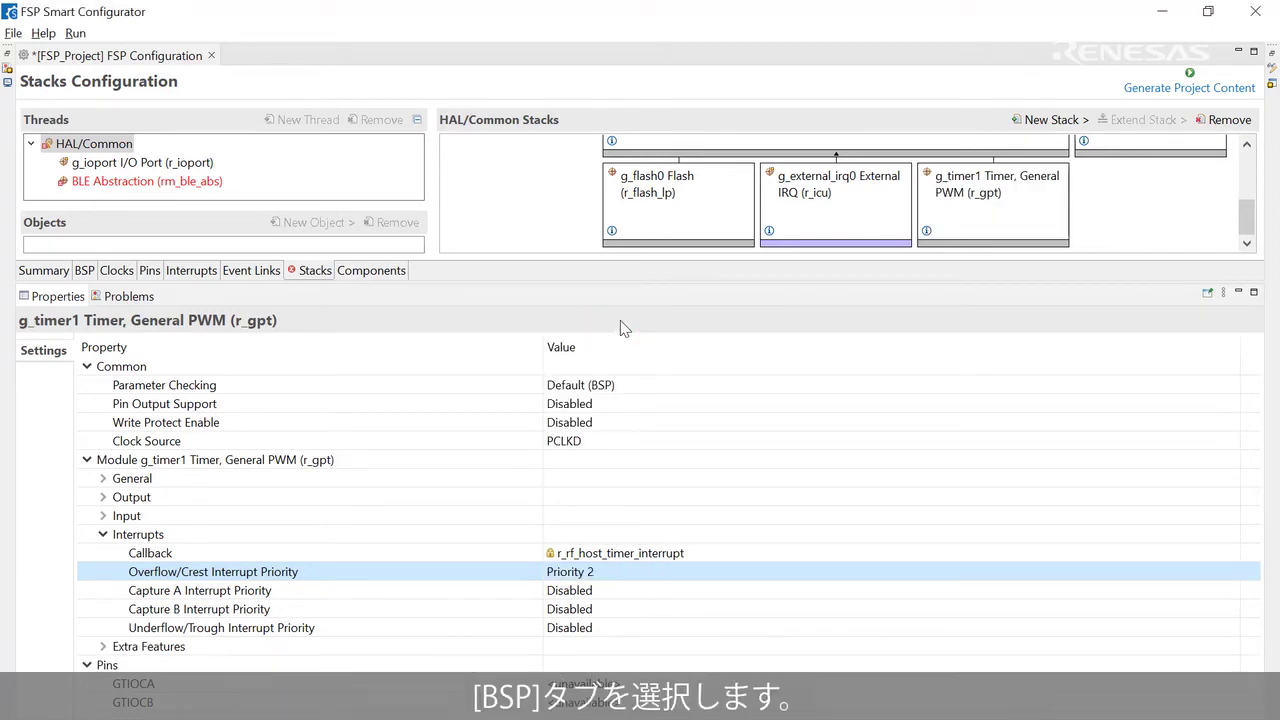
Step: Set the board support package's main stack size to 0x1000 bytes, edit the heap size, and generate the project content
left_click(85, 271)
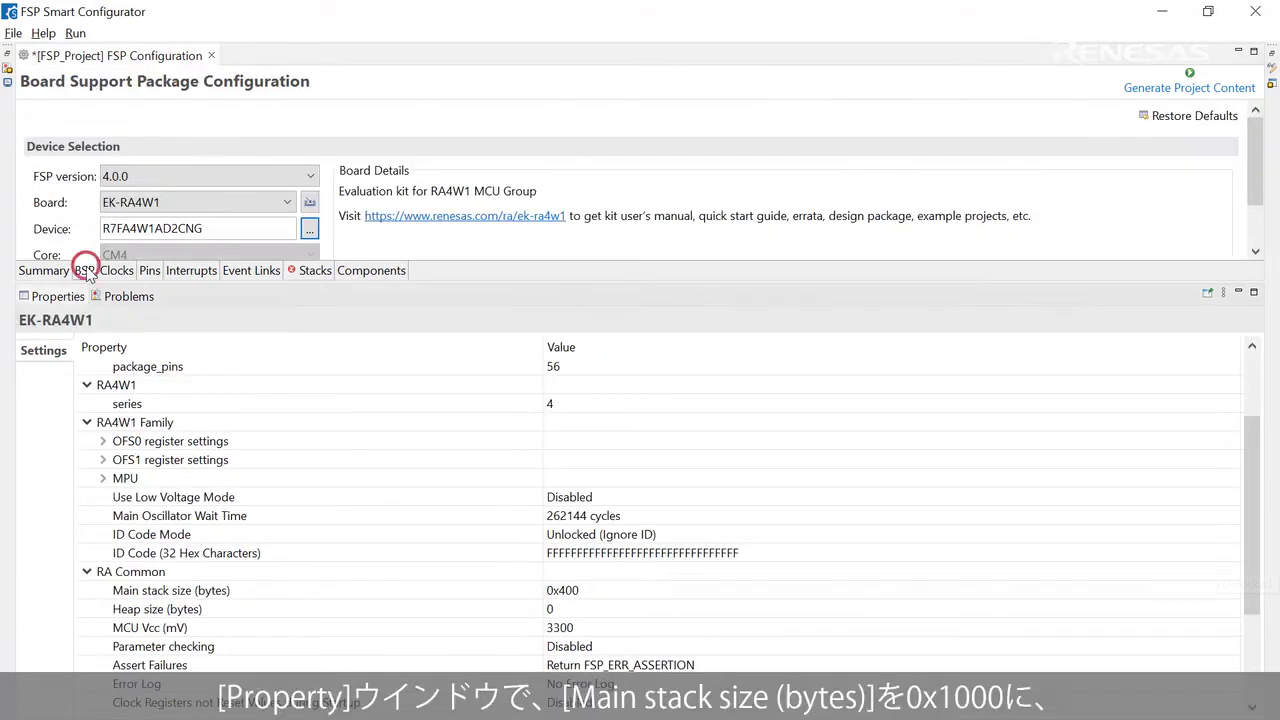
left_click(617, 597)
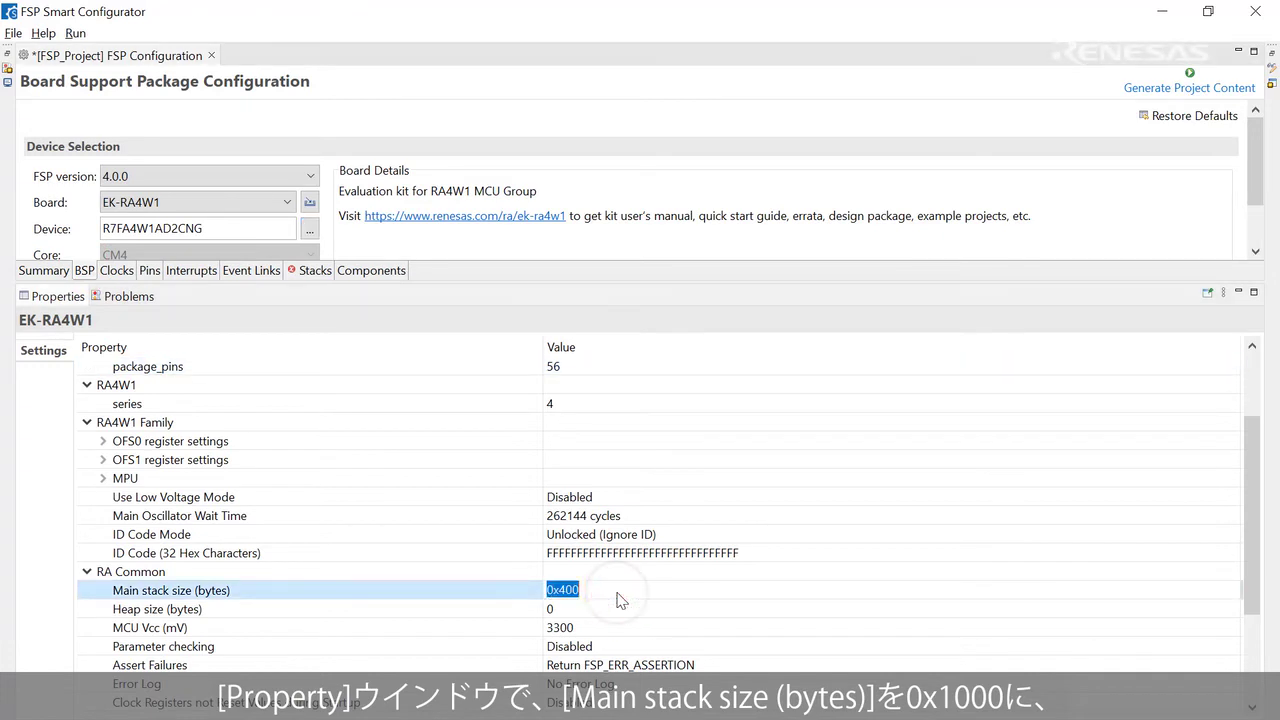
type("0x")
left_click(634, 608)
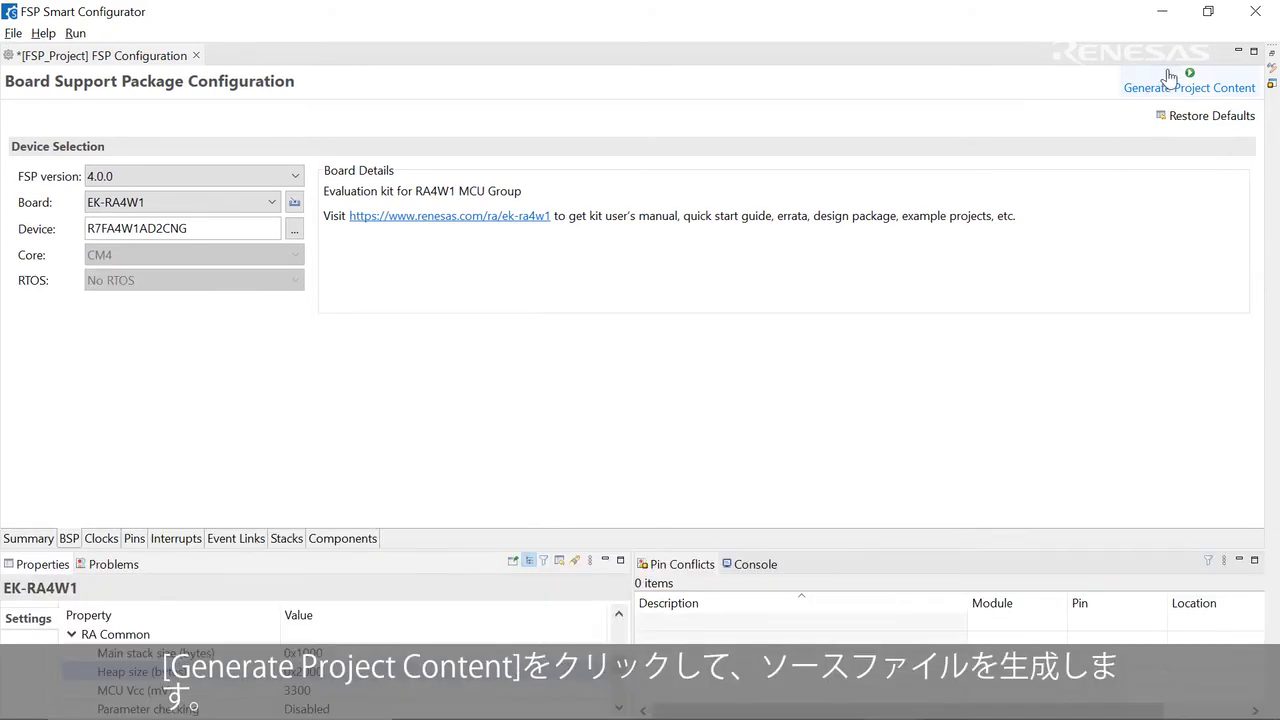
left_click(1168, 75)
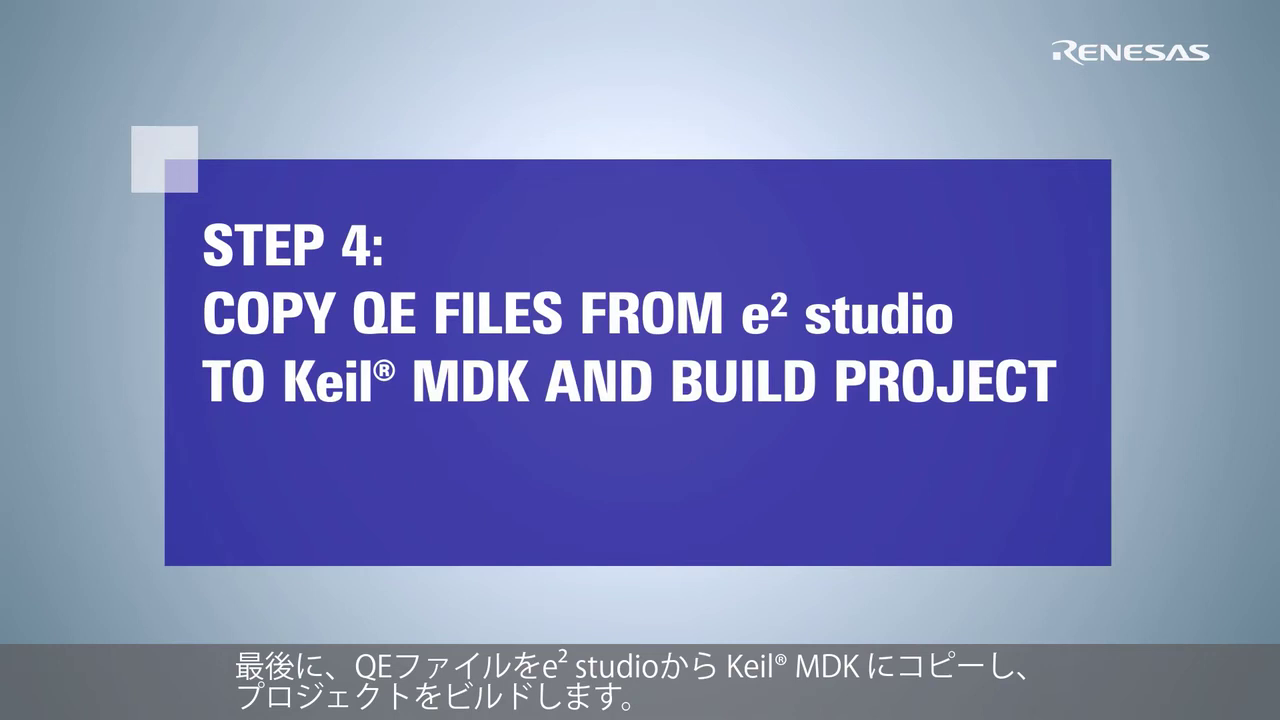
Step: Copy the ble folder from qe_gen in the e² studio BLE_Example project into the C:\Workspace\Keil folder in File Explorer
left_click(72, 178)
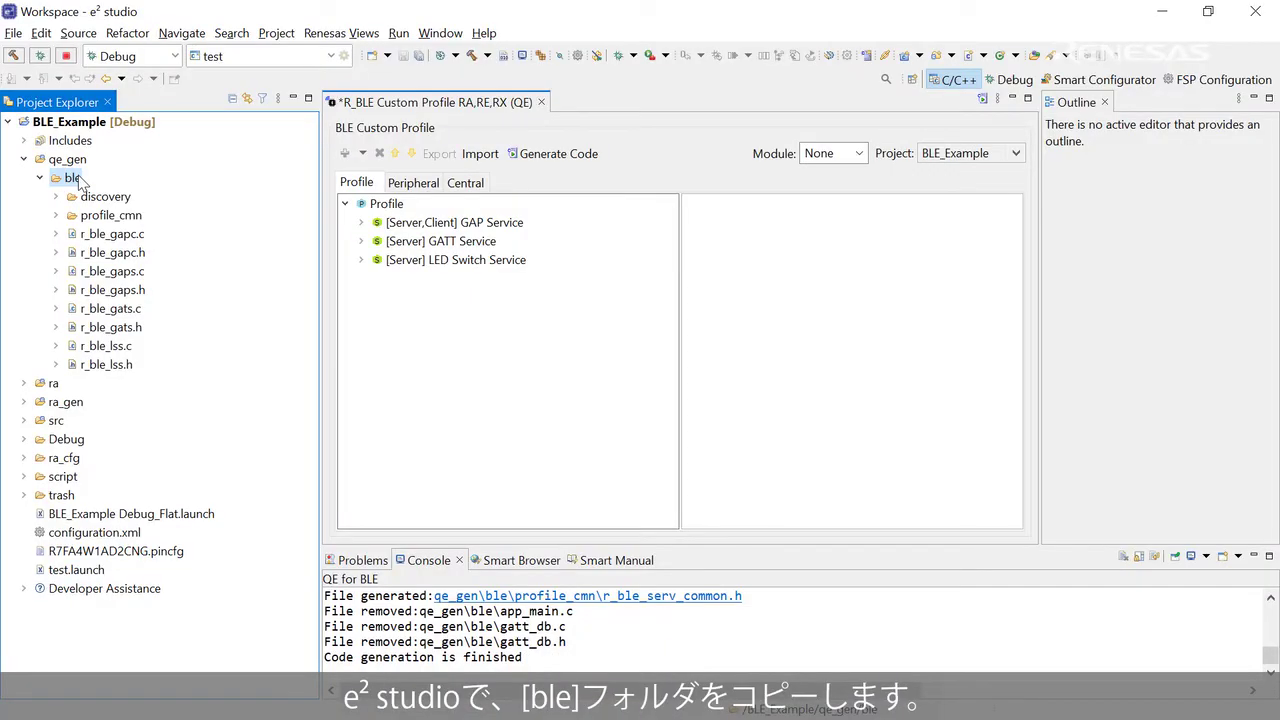
right_click(78, 178)
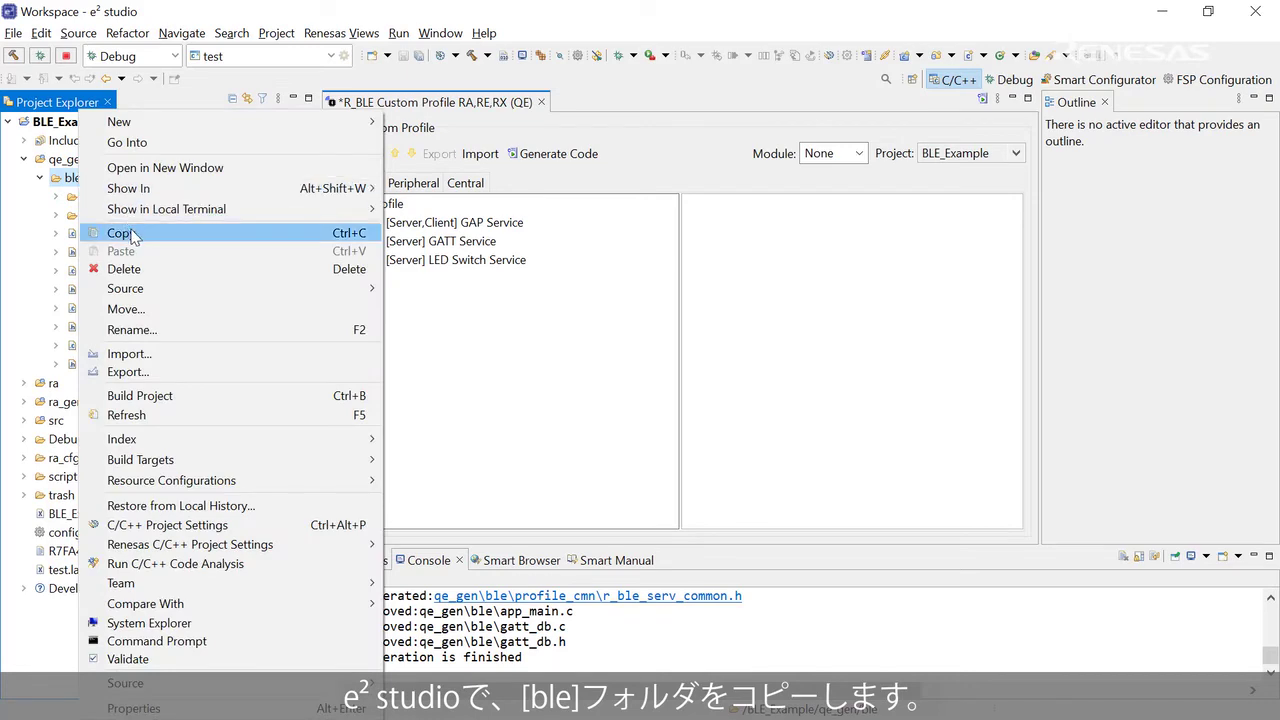
left_click(130, 234)
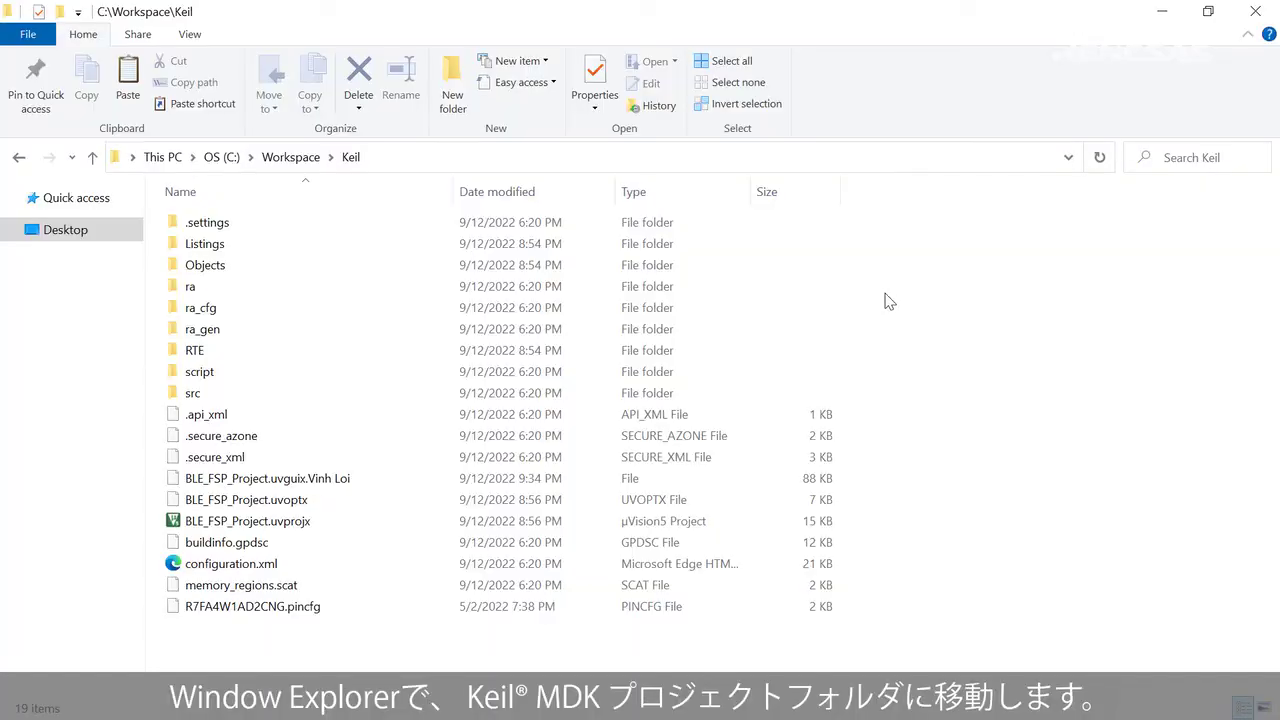
right_click(885, 266)
left_click(942, 408)
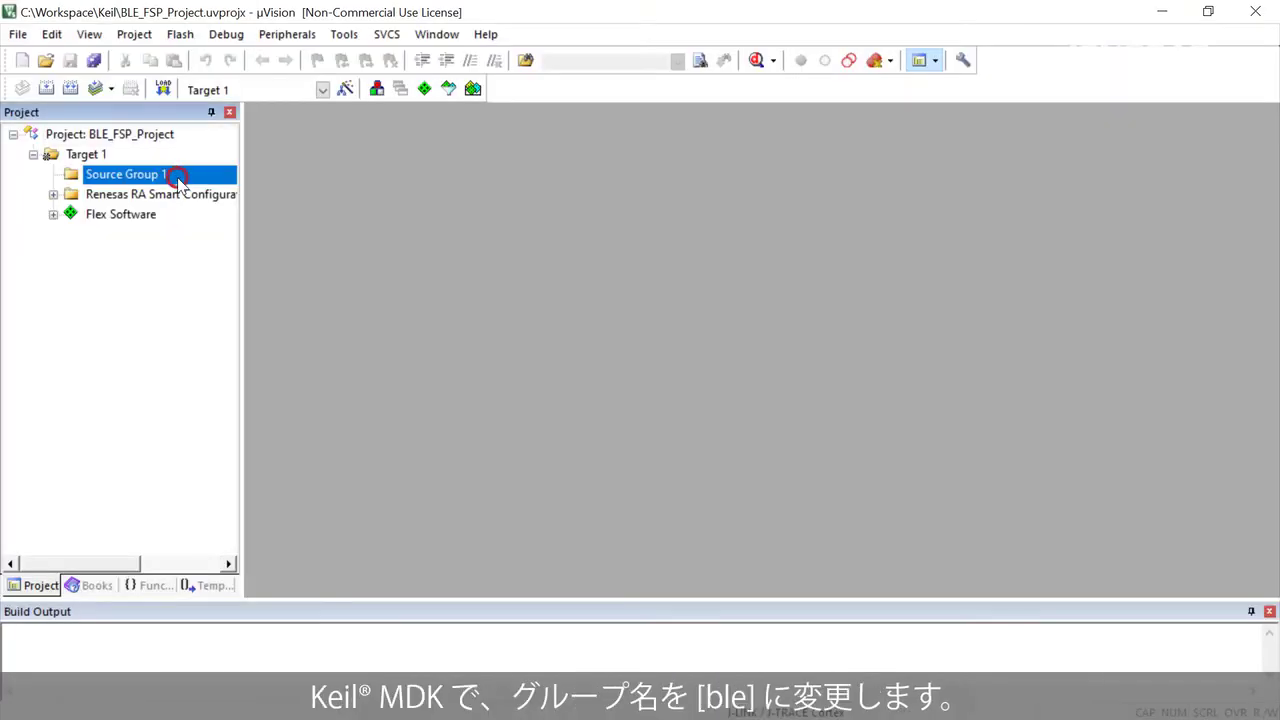
Step: In µVision, rename Source Group 1 under Target 1 as ble
left_click(177, 178)
key("F2")
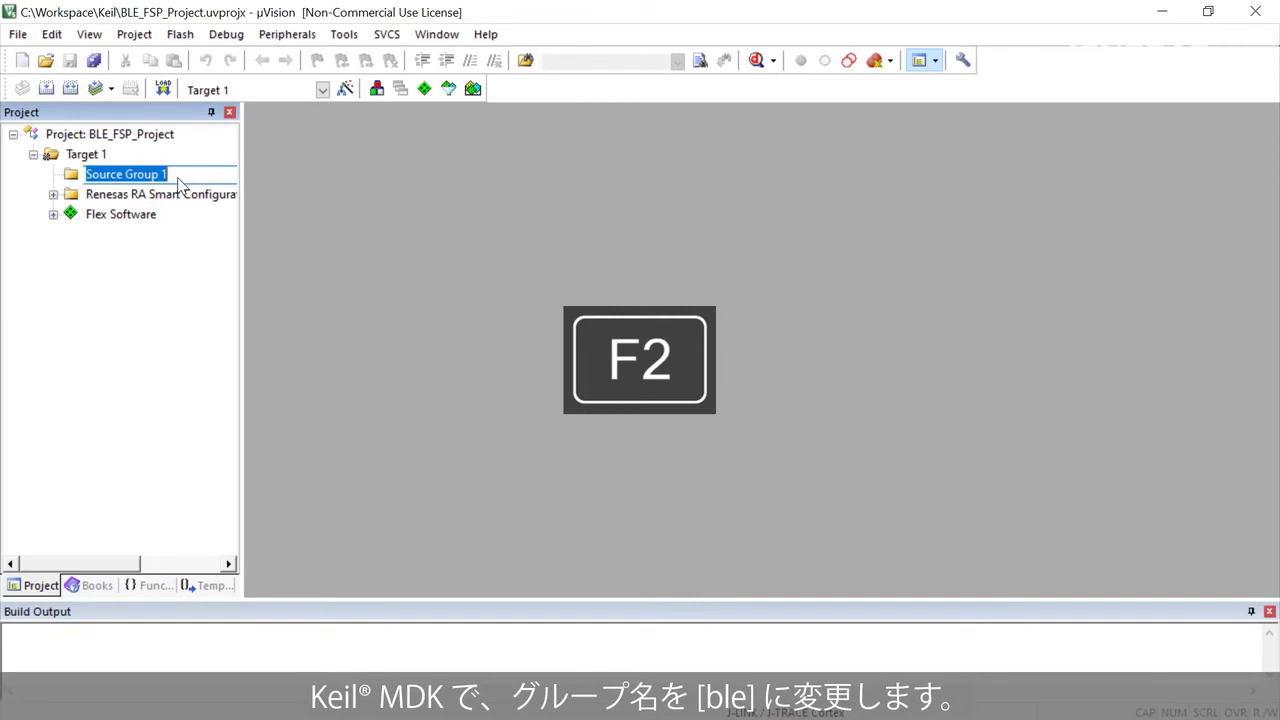
type("ble")
key("Return")
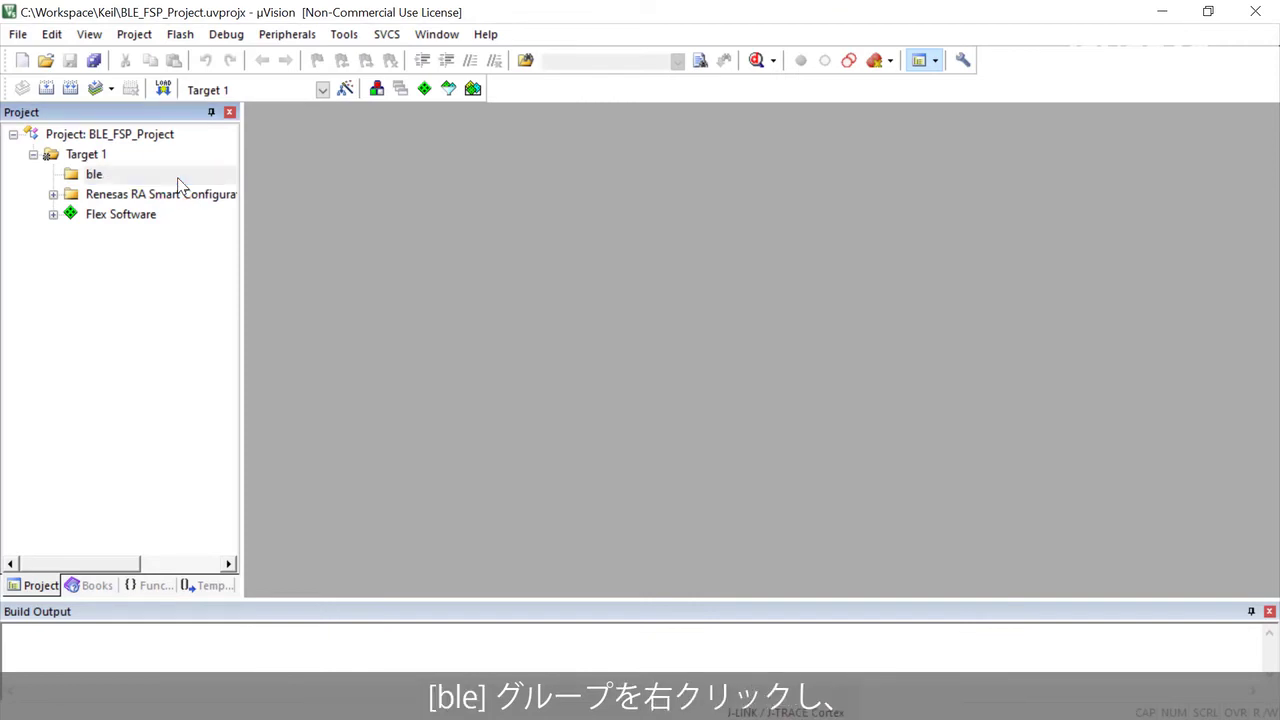
Step: Add all C source files in the ble folder, from app_main.c to r_ble_lss.c, to the ble group
right_click(178, 180)
left_click(253, 245)
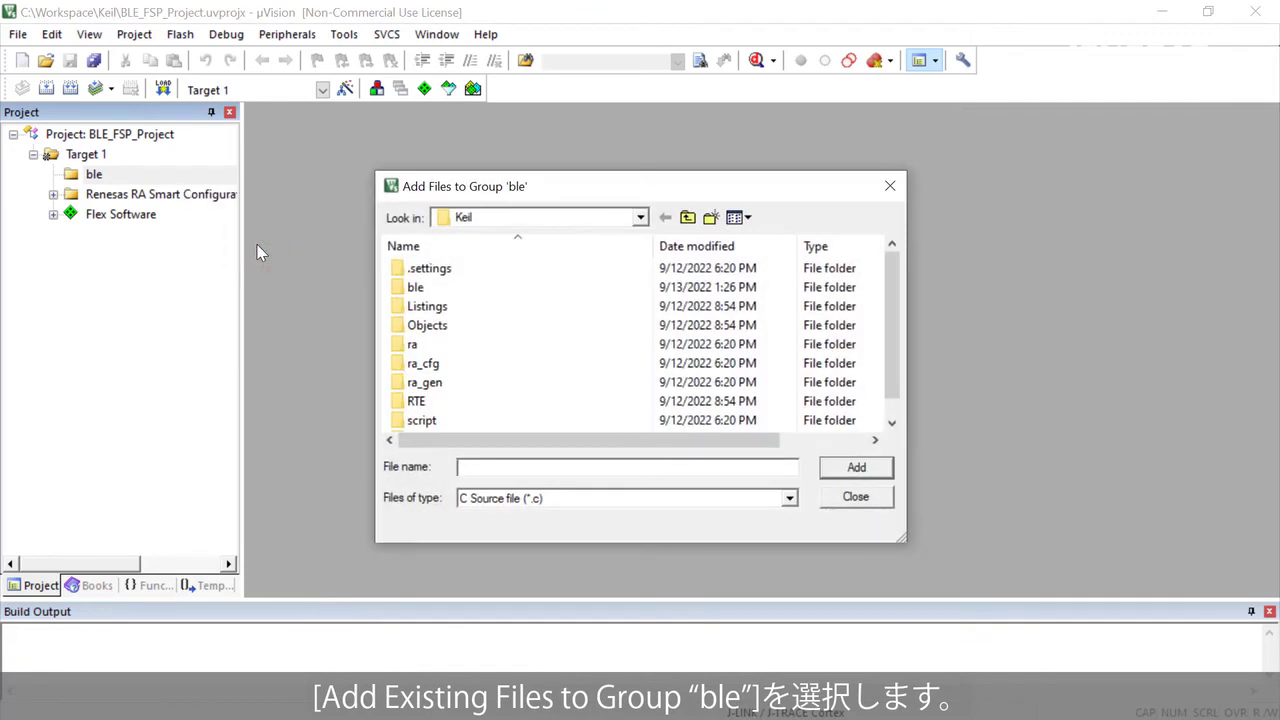
double_click(418, 287)
left_click(447, 308)
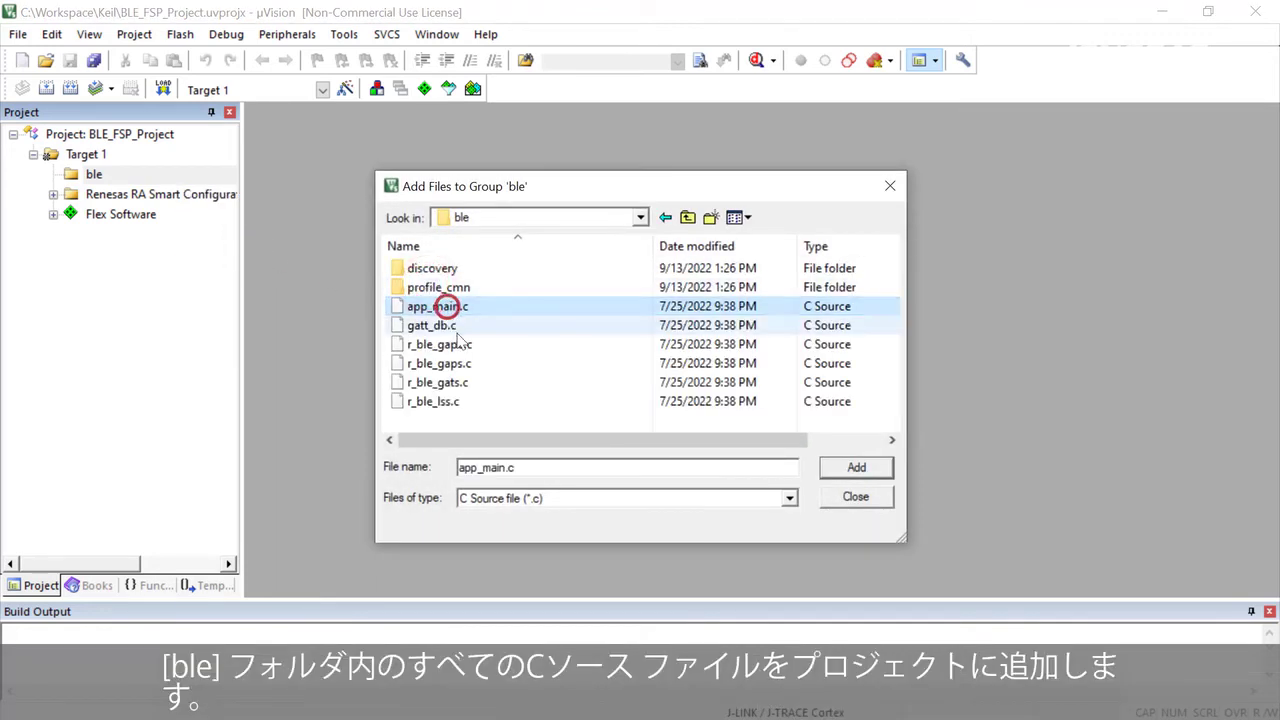
left_click(480, 403, "shift")
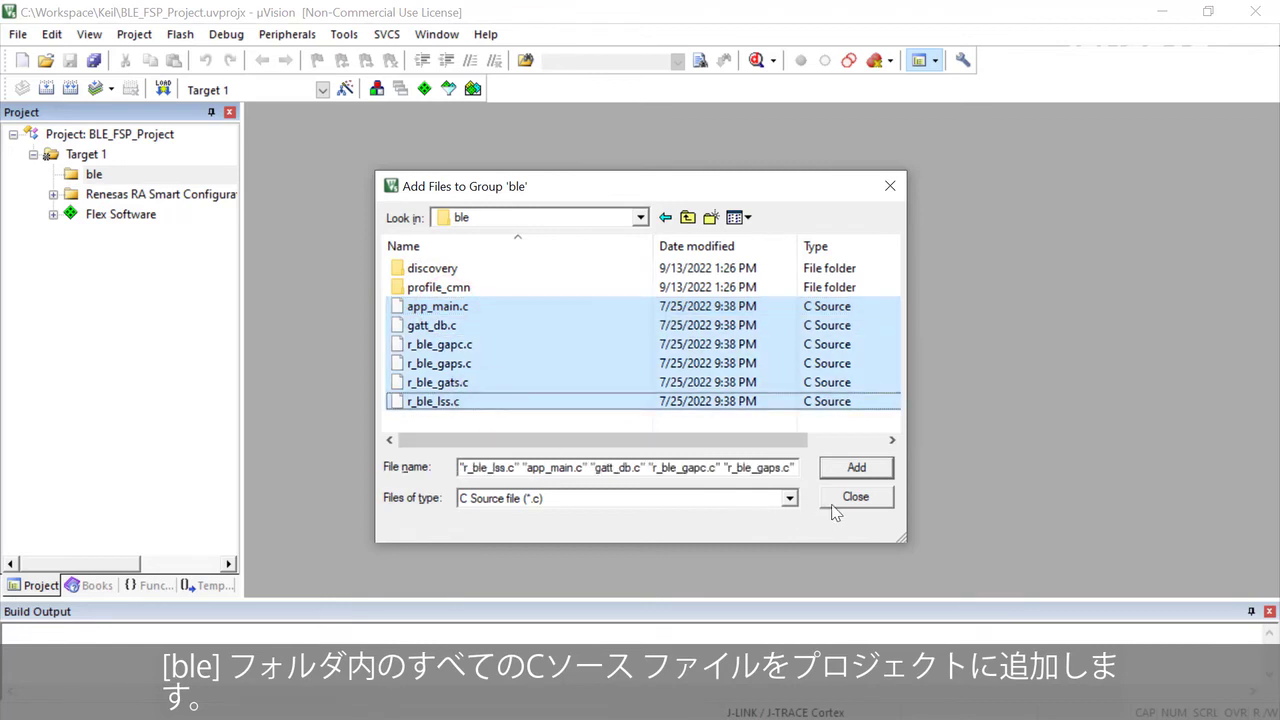
left_click(834, 472)
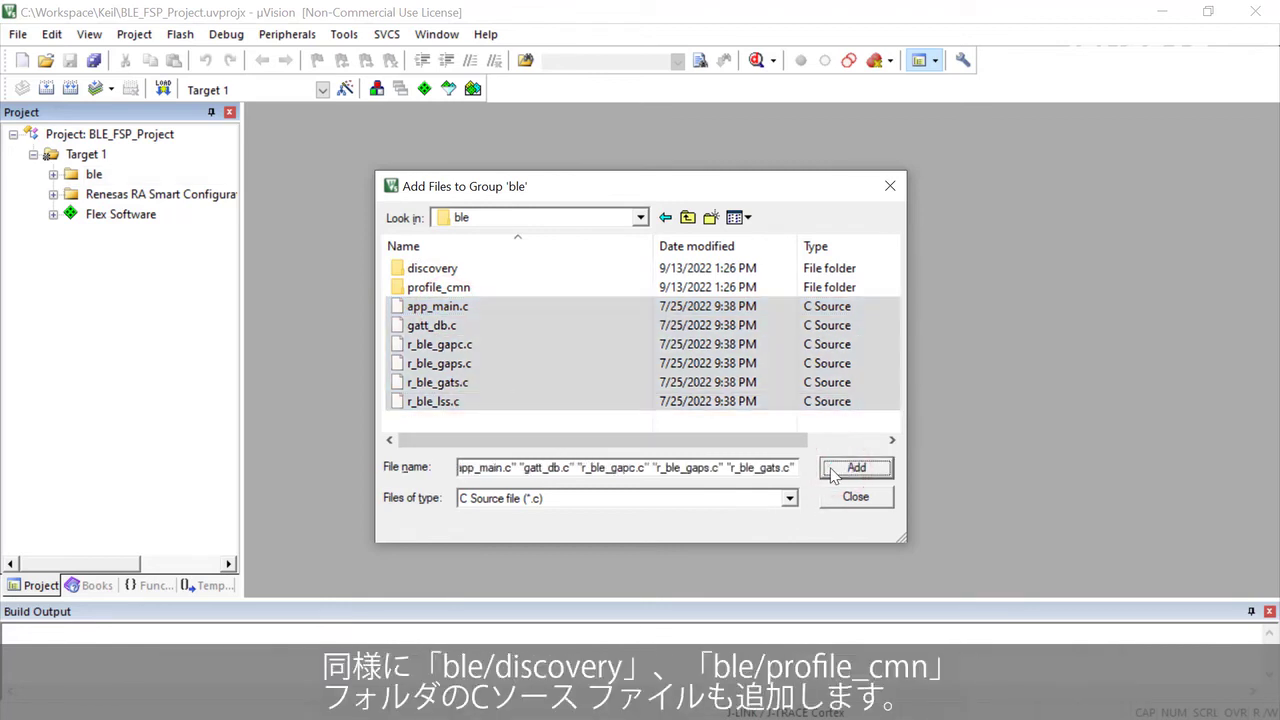
Step: Add r_ble_disc.c from the discovery subfolder to the ble group and return to the parent folder
double_click(466, 270)
left_click(490, 268)
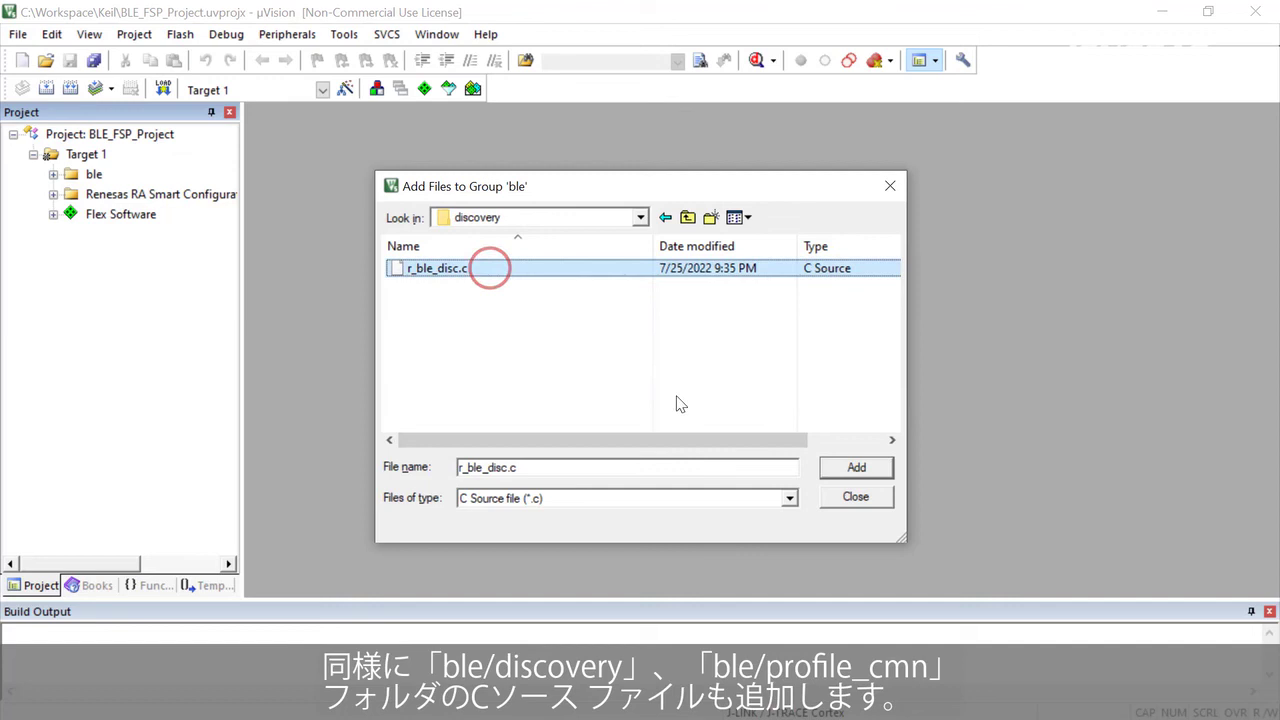
left_click(838, 467)
left_click(688, 217)
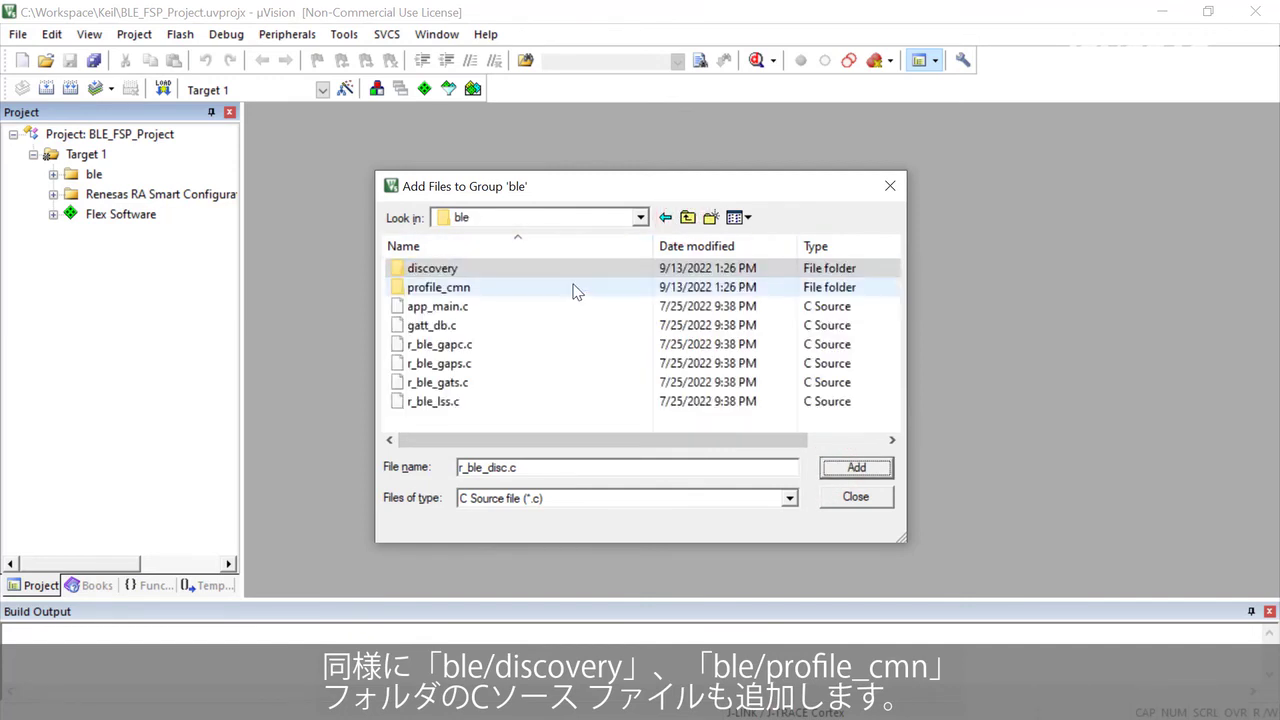
Step: Add r_ble_serv_common.c, r_ble_servc_if.c and r_ble_servs_if.c from the profile_cmn subfolder to the ble group and finish adding files
double_click(575, 287)
left_click_drag(530, 254, 591, 371)
left_click(847, 476)
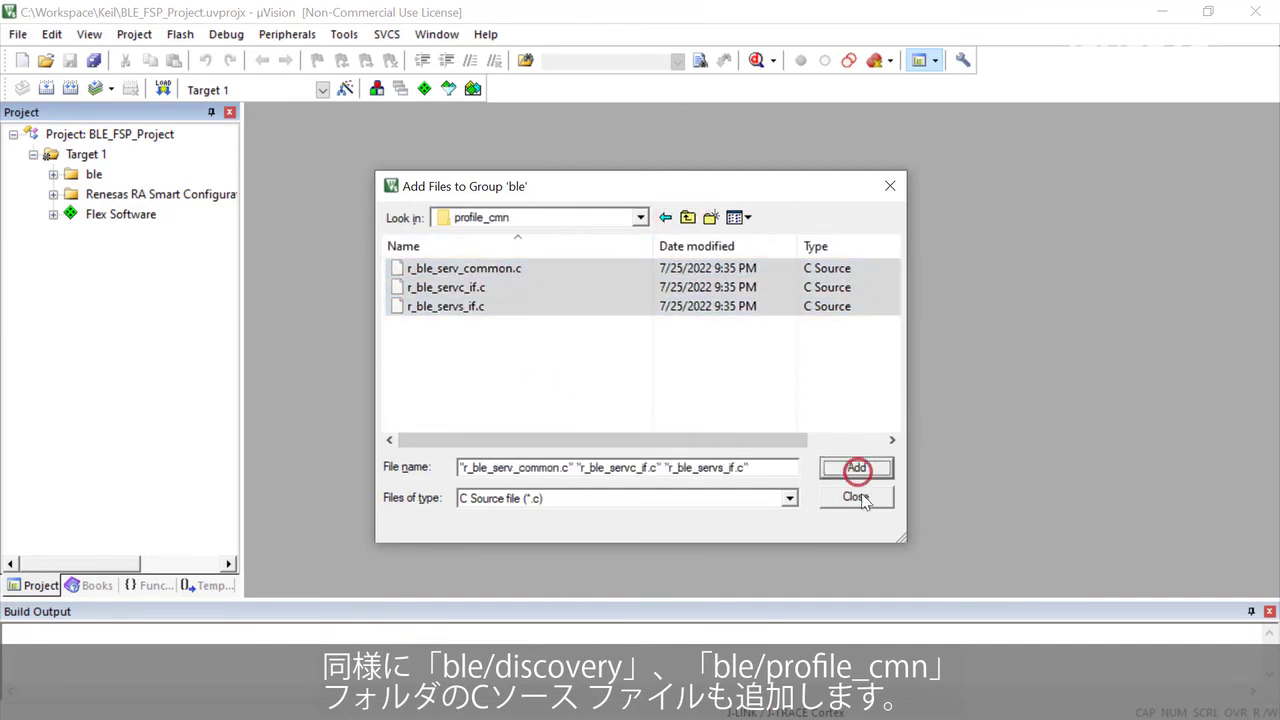
left_click(856, 497)
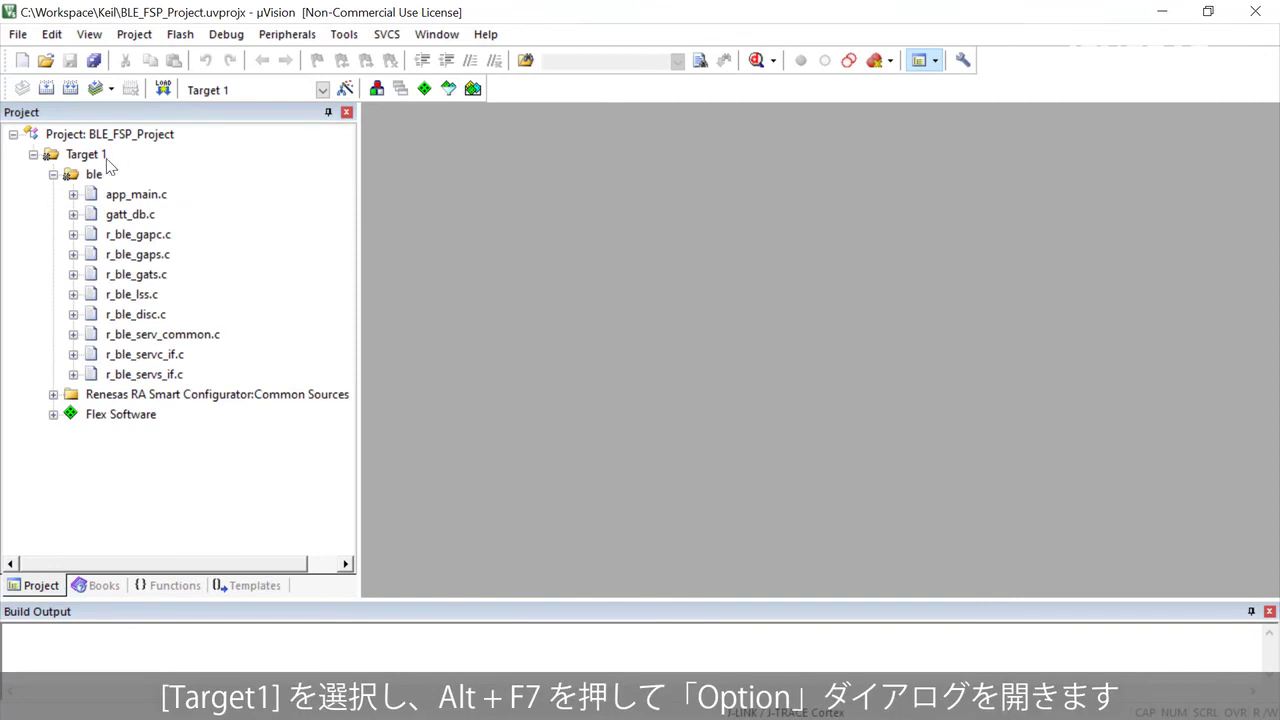
Step: Define _RENESAS_RA_ and the include path .\ble in Target 1's C/C++ (AC6) options, and rebuild all target files
left_click(104, 157)
key("alt+F7")
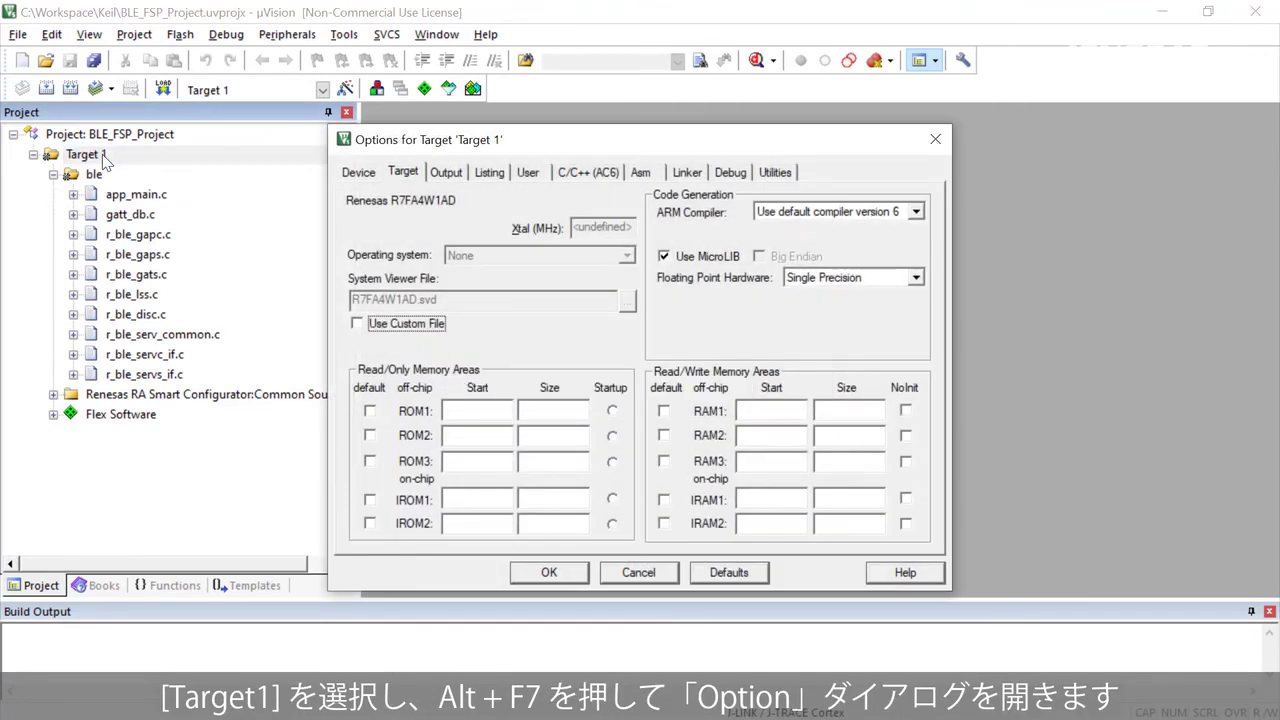
left_click(589, 172)
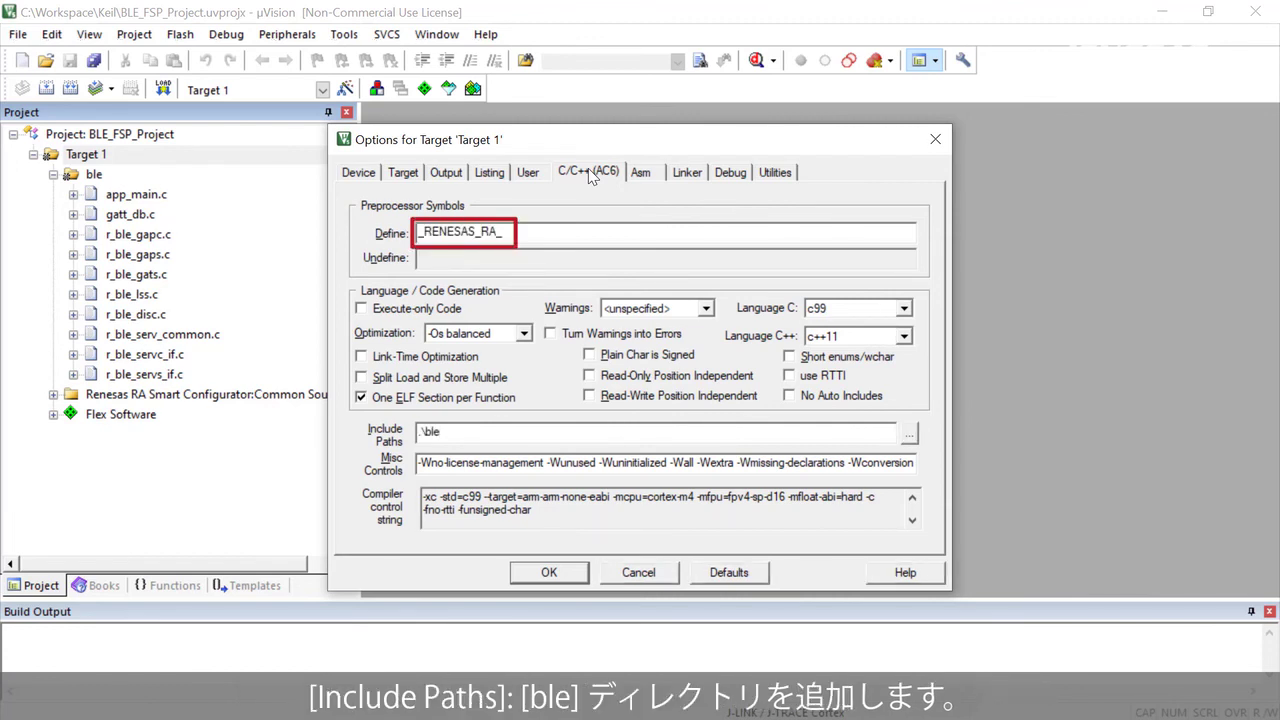
left_click(556, 572)
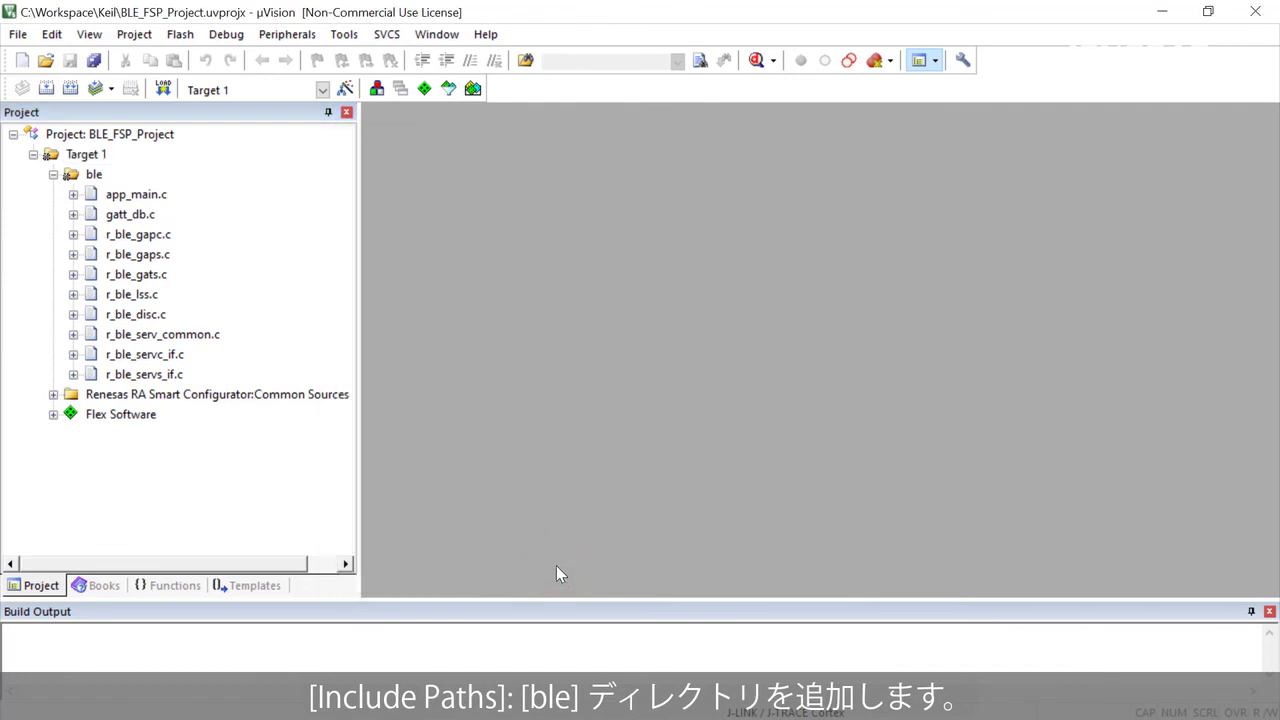
right_click(127, 160)
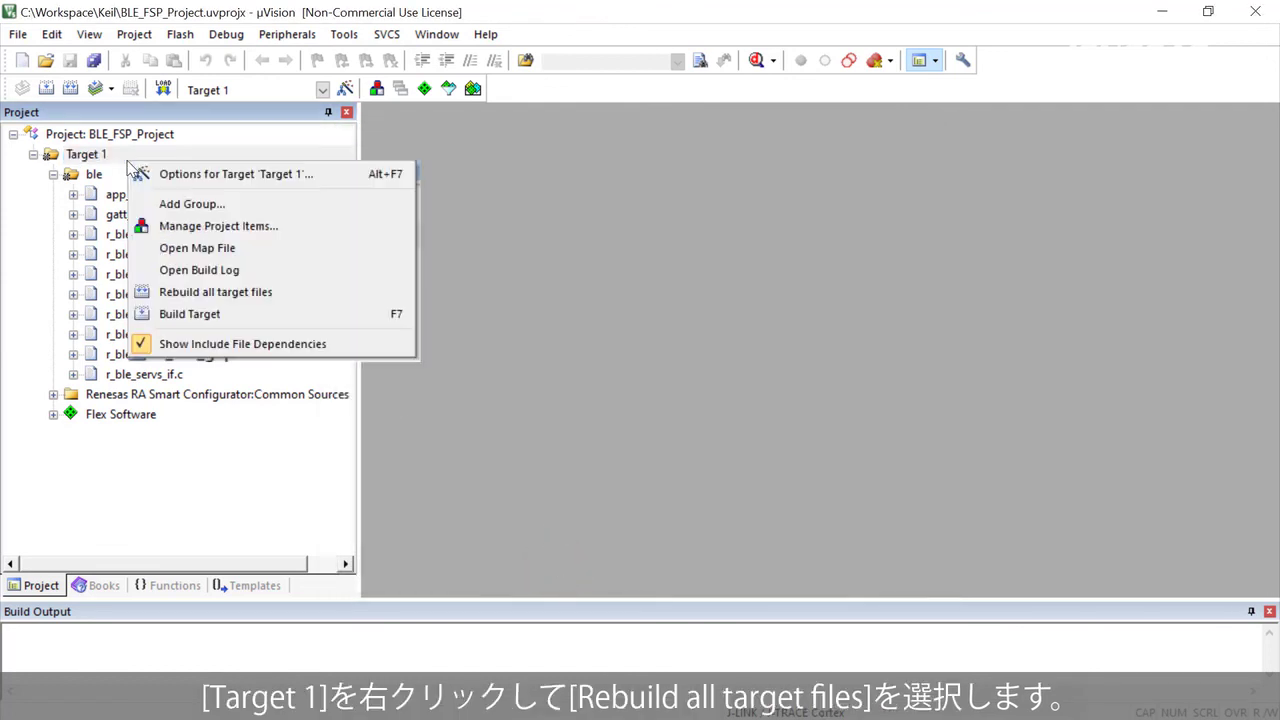
left_click(245, 295)
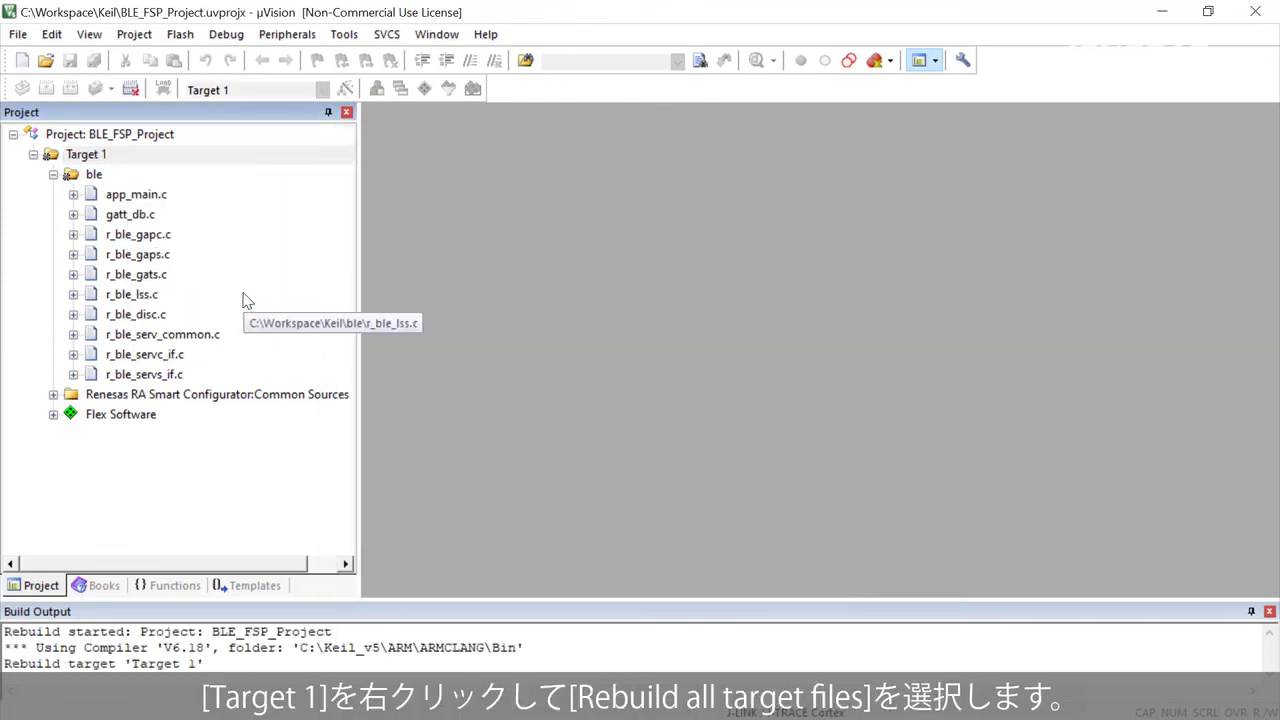